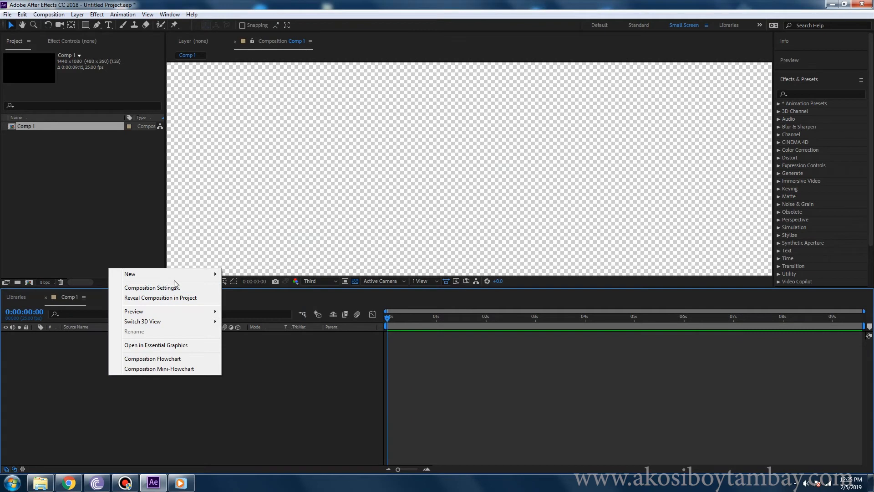
Step: Add a dark solid layer to the composition at 1440 x 1080 px, keeping the default settings
{"action": "mouse_move", "coordinate": [182, 275]}
{"action": "left_click", "coordinate": [241, 298]}
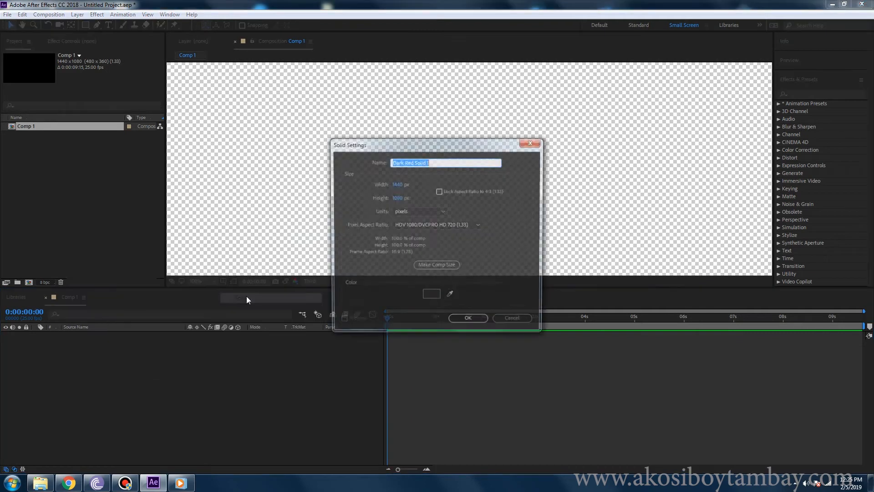
{"action": "left_click", "coordinate": [468, 321]}
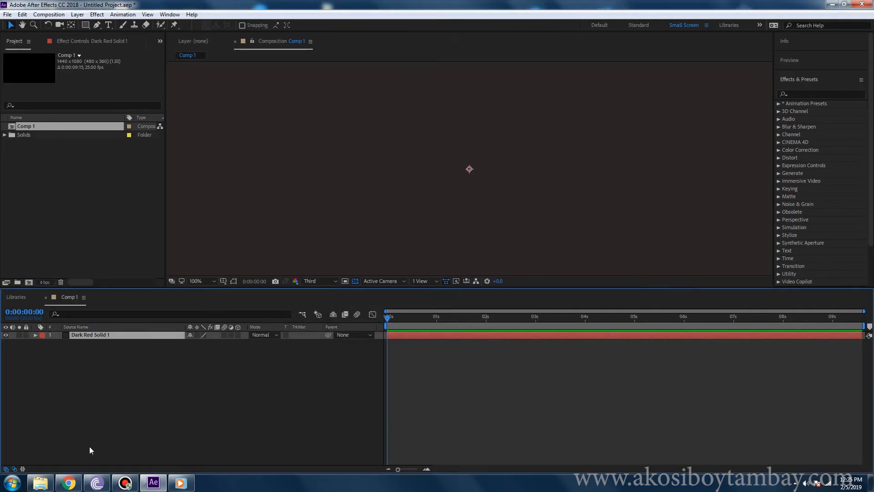
Step: Bring steering wheel.png from Local Disk (G:) into the composition as a layer above the solid
{"action": "left_click", "coordinate": [41, 482]}
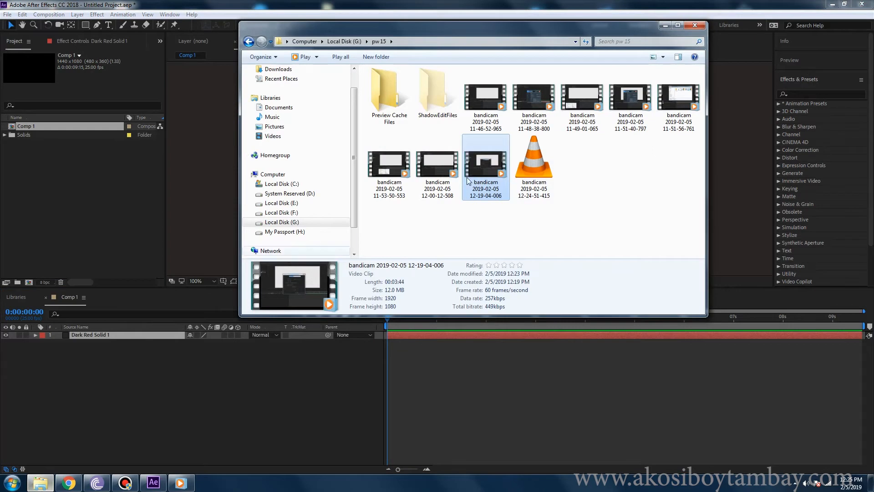
{"action": "left_click", "coordinate": [587, 168]}
{"action": "left_click", "coordinate": [280, 222]}
{"action": "double_click", "coordinate": [393, 235]}
{"action": "left_click_drag", "start_coordinate": [630, 93], "coordinate": [130, 341]}
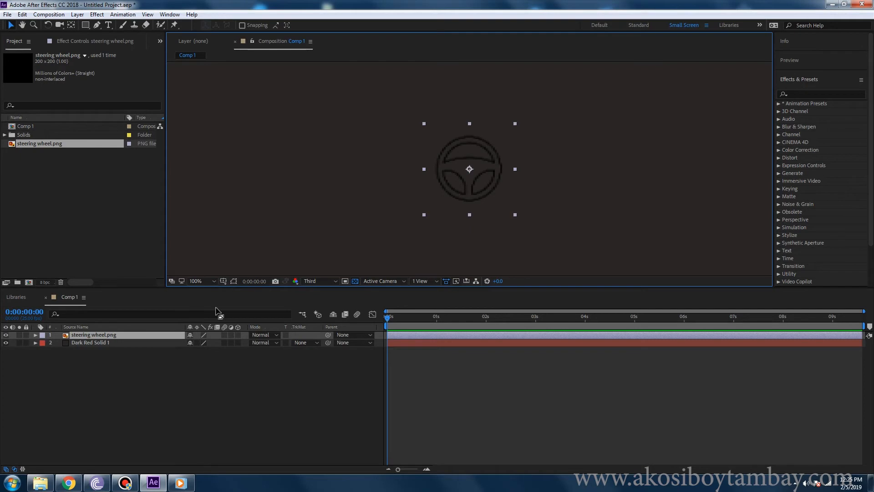
Step: Enlarge the steering wheel image and move it up into the composition's upper middle
{"action": "scroll", "coordinate": [363, 168], "scroll_direction": "down", "scroll_amount": 2}
{"action": "left_click_drag", "start_coordinate": [444, 192], "coordinate": [398, 220]}
{"action": "scroll", "coordinate": [375, 188], "scroll_direction": "down", "scroll_amount": 1}
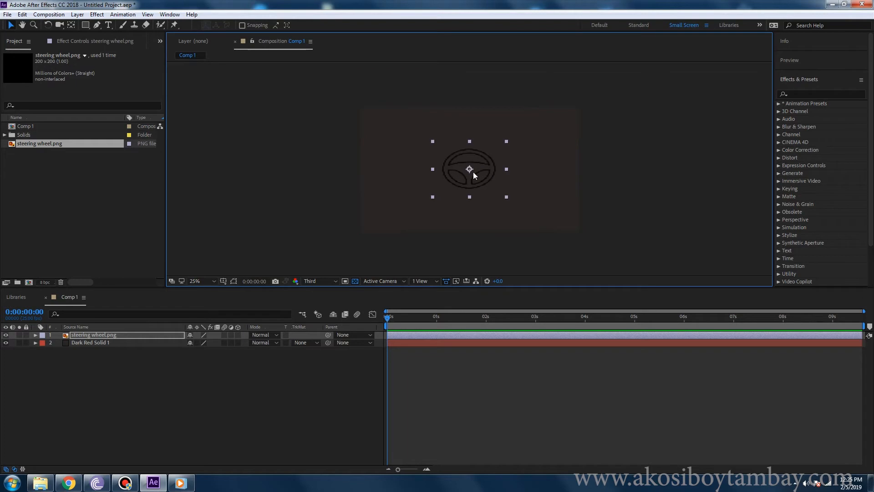
{"action": "left_click_drag", "start_coordinate": [476, 170], "coordinate": [475, 154]}
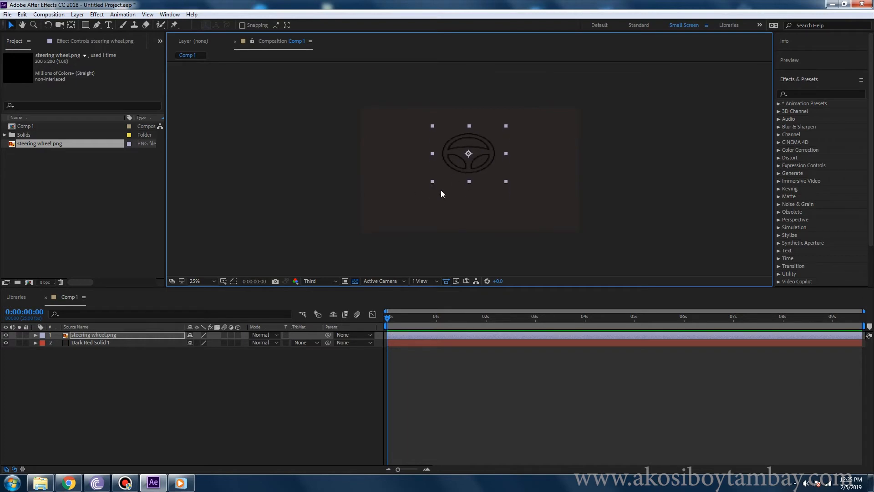
{"action": "right_click", "coordinate": [116, 334]}
{"action": "left_click", "coordinate": [85, 365]}
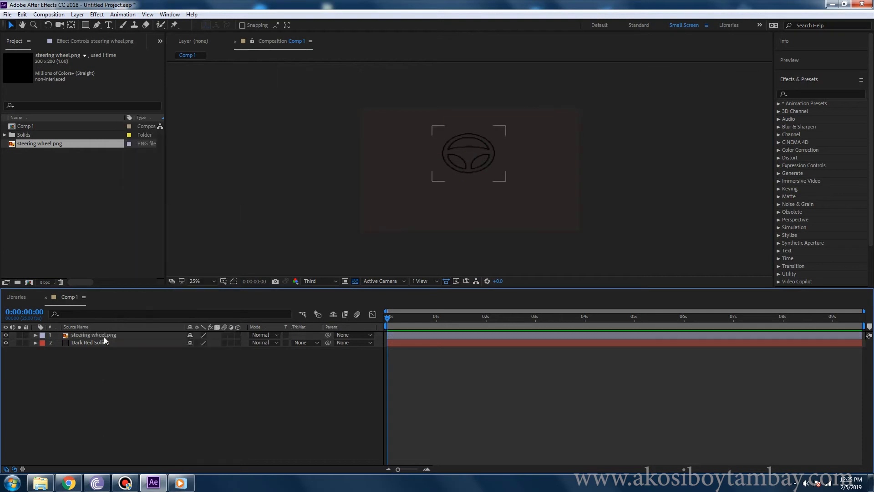
{"action": "left_click", "coordinate": [104, 335]}
{"action": "right_click", "coordinate": [105, 335]}
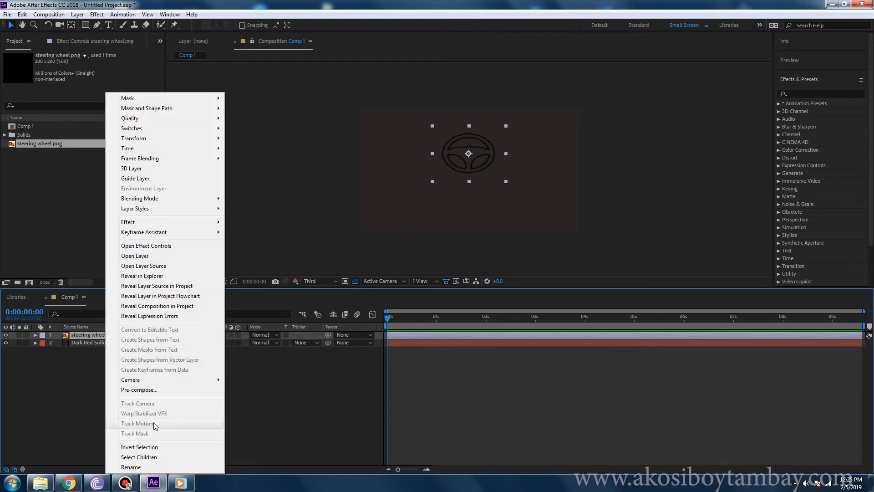
{"action": "left_click", "coordinate": [72, 370]}
{"action": "left_click", "coordinate": [106, 334]}
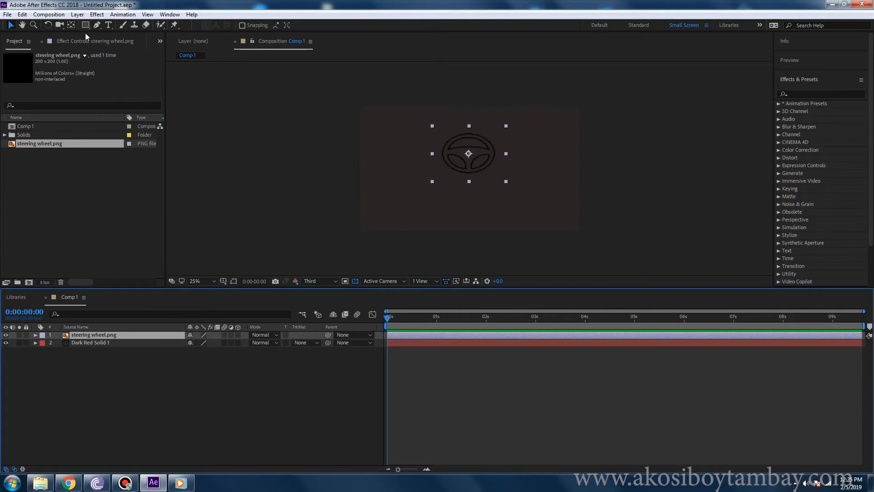
{"action": "left_click", "coordinate": [77, 14]}
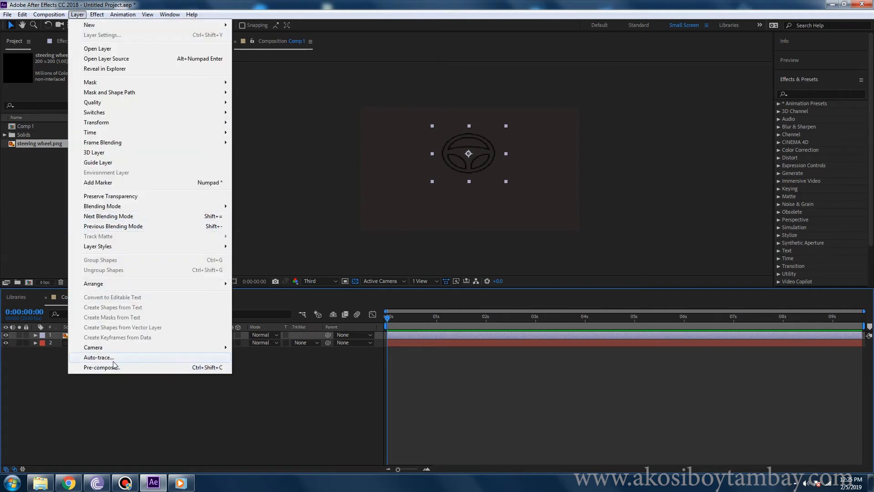
{"action": "left_click", "coordinate": [31, 374]}
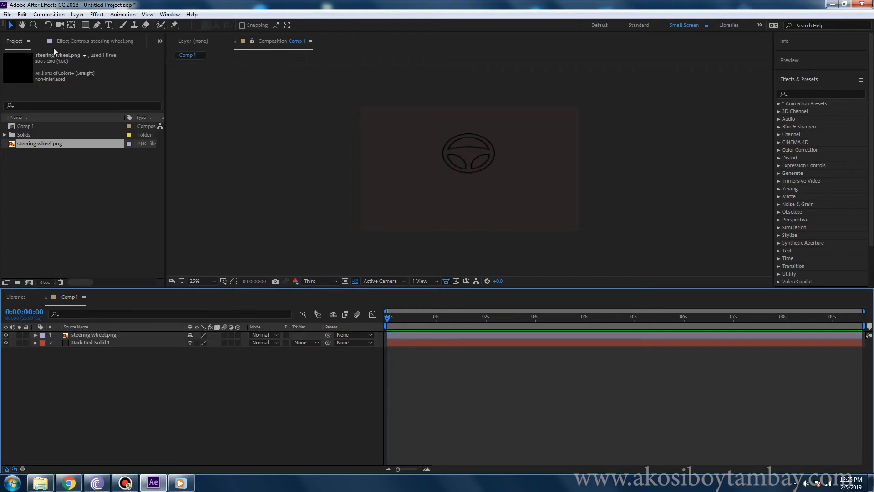
Step: Pre-compose the steering wheel layer as steering wheel.png Comp 1, moving all attributes into the new composition
{"action": "left_click", "coordinate": [94, 335]}
{"action": "right_click", "coordinate": [94, 335]}
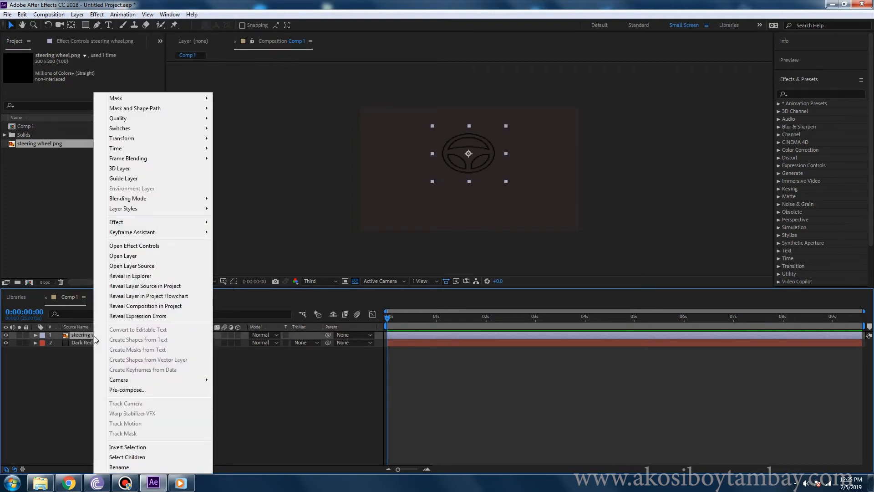
{"action": "left_click", "coordinate": [132, 391]}
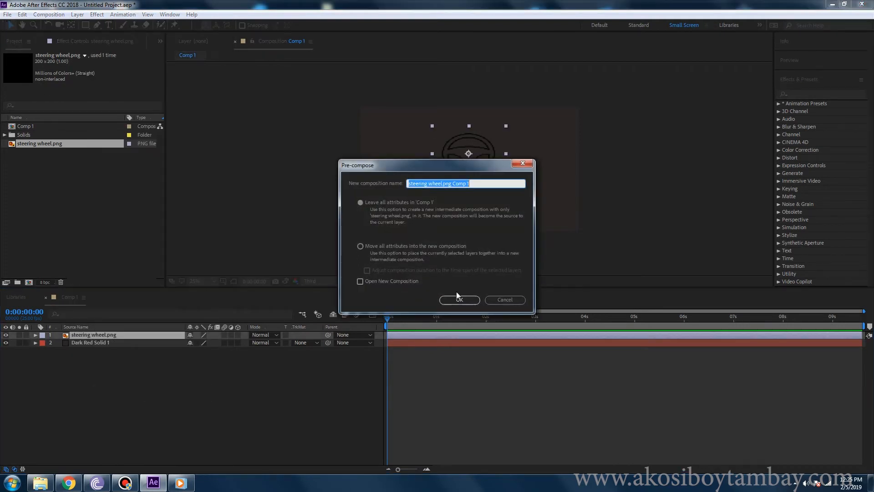
{"action": "left_click", "coordinate": [402, 249]}
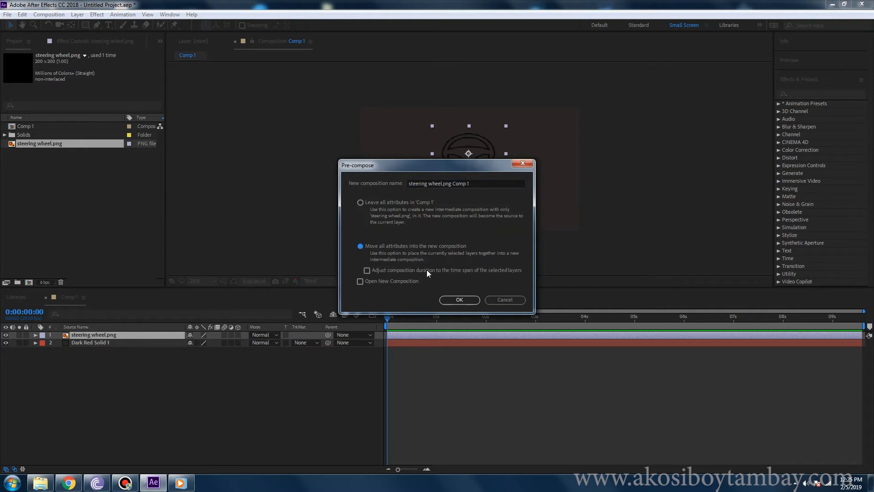
{"action": "left_click", "coordinate": [448, 302]}
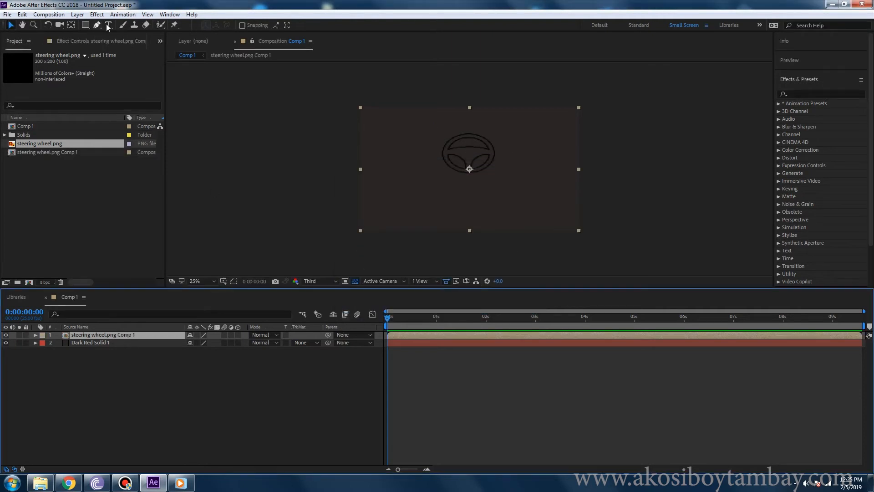
Step: Add a text layer reading "akosiboytambay" and place it slightly enlarged beneath the steering wheel
{"action": "right_click", "coordinate": [130, 391]}
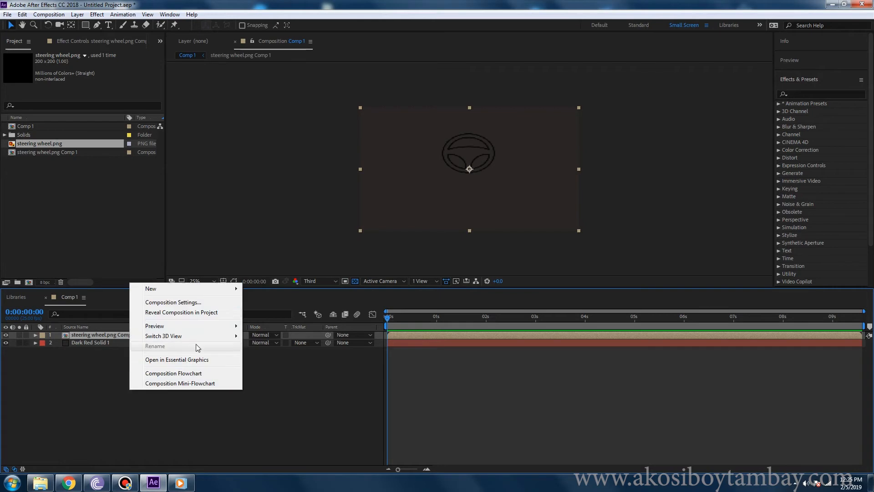
{"action": "mouse_move", "coordinate": [198, 291]}
{"action": "left_click", "coordinate": [287, 299]}
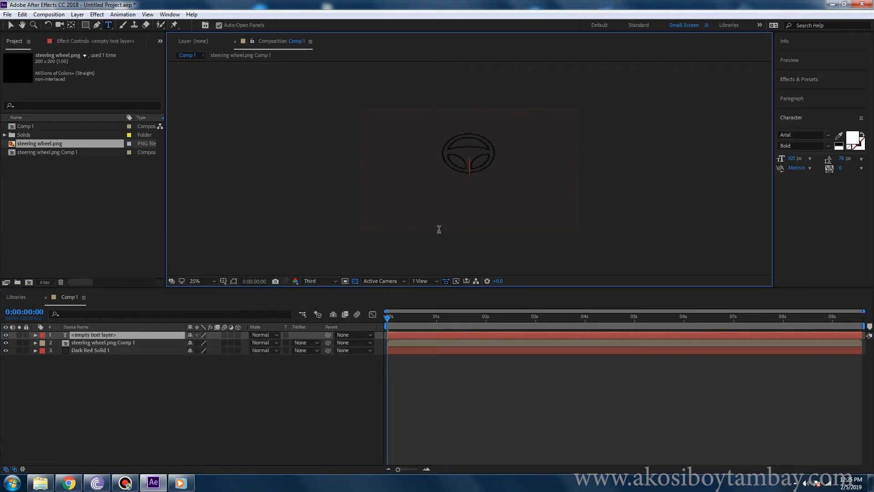
{"action": "type", "text": "akosib"}
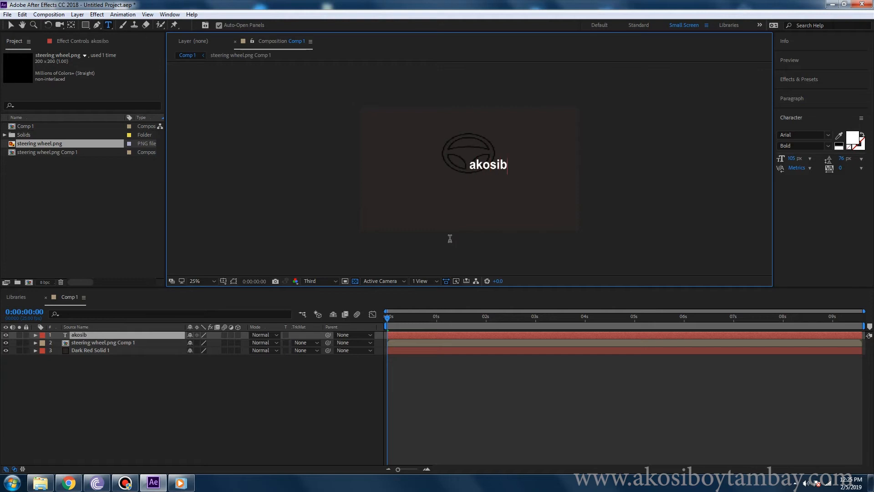
{"action": "type", "text": "oytambay"}
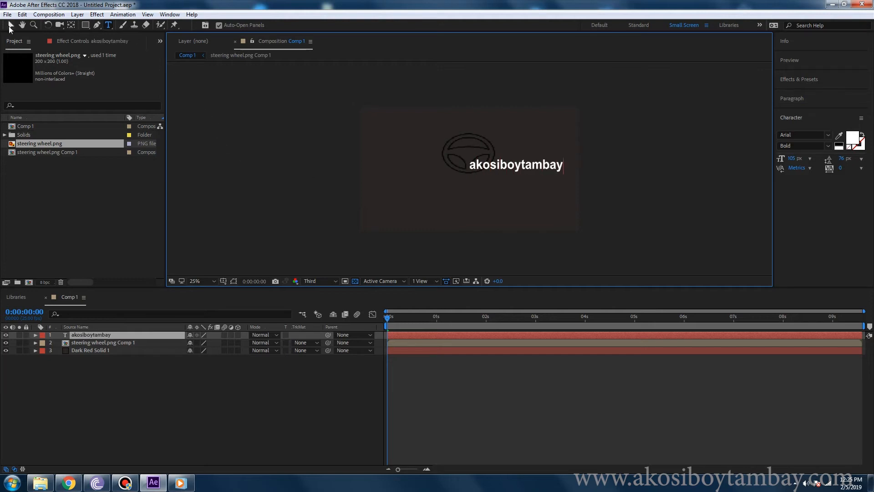
{"action": "left_click", "coordinate": [16, 26]}
{"action": "left_click_drag", "start_coordinate": [500, 167], "coordinate": [523, 192]}
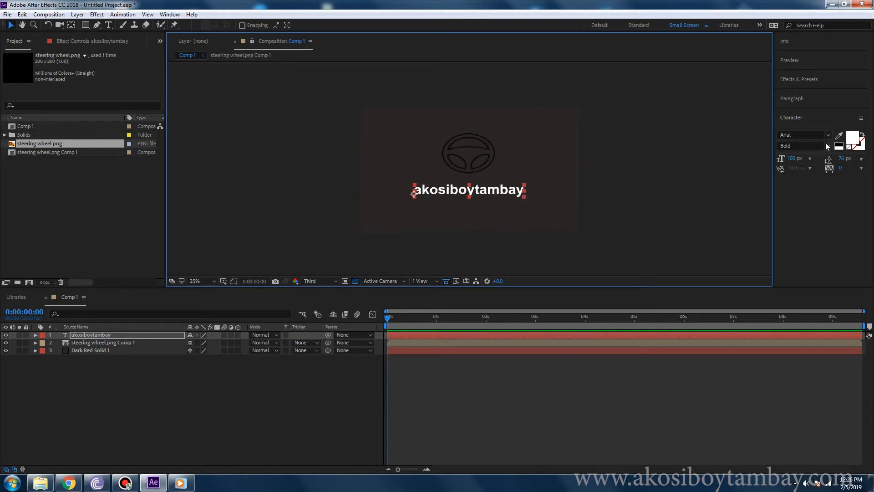
Step: Change the font of the "akosiboytambay" text to Cooper Std Black
{"action": "double_click", "coordinate": [515, 190]}
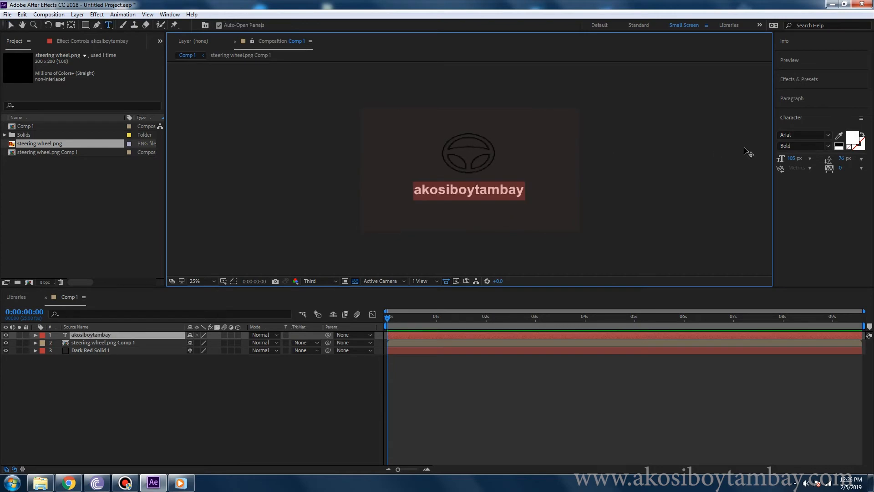
{"action": "left_click", "coordinate": [826, 137]}
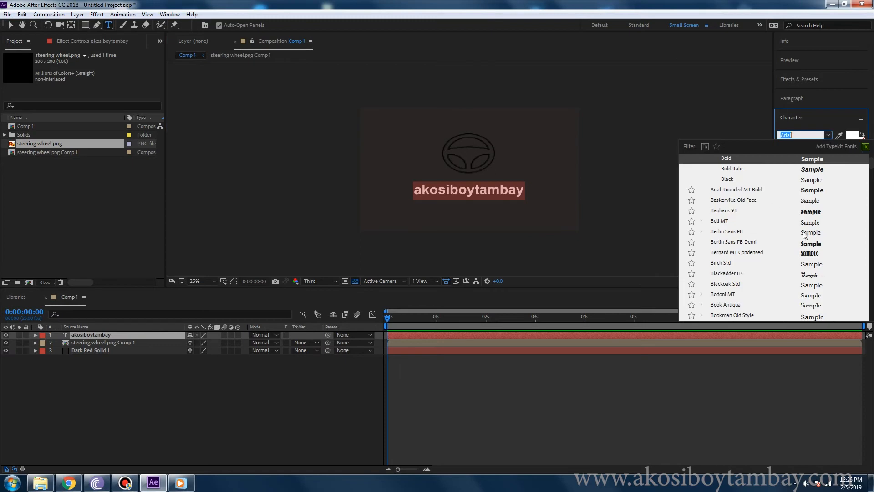
{"action": "scroll", "coordinate": [810, 227], "scroll_direction": "down", "scroll_amount": 7}
{"action": "scroll", "coordinate": [804, 275], "scroll_direction": "down", "scroll_amount": 3}
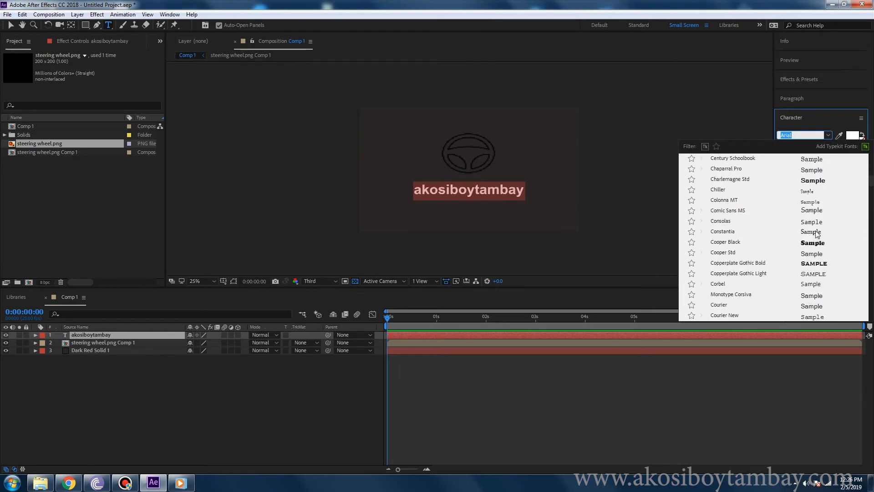
{"action": "left_click", "coordinate": [817, 255]}
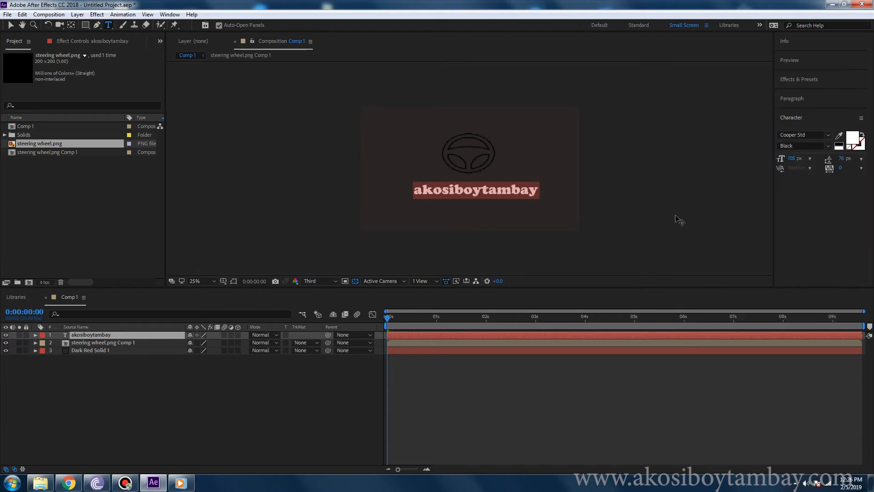
{"action": "left_click", "coordinate": [509, 192]}
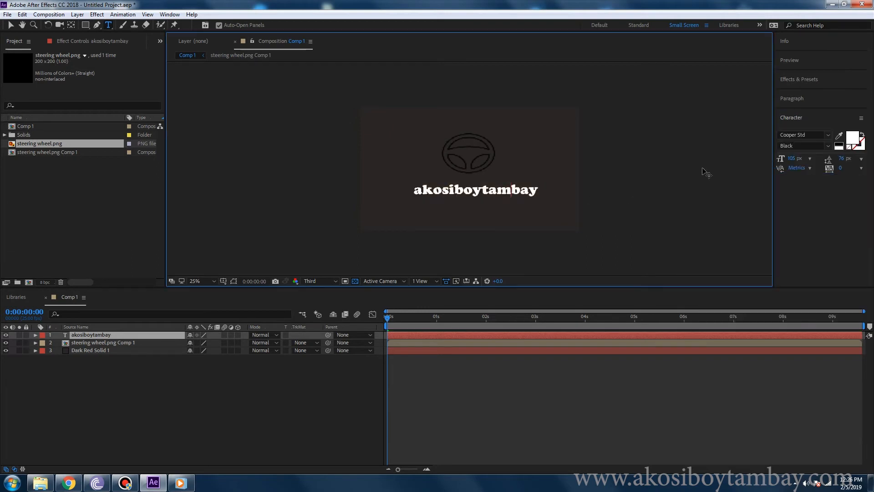
Step: Shift the "akosiboytambay" text slightly so it sits centred under the steering wheel
{"action": "left_click", "coordinate": [13, 26]}
{"action": "left_click_drag", "start_coordinate": [502, 192], "coordinate": [496, 190]}
{"action": "left_click", "coordinate": [498, 217]}
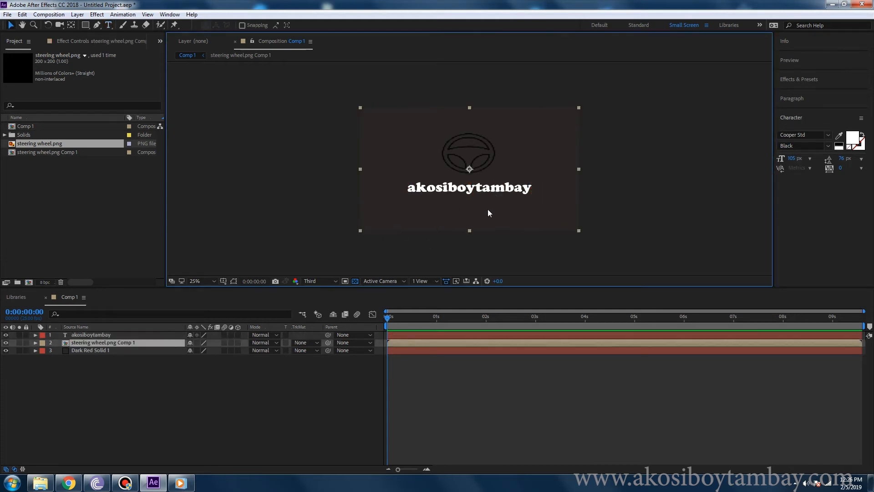
Step: Pre-compose the akosiboytambay text layer with the default composition name
{"action": "left_click", "coordinate": [122, 334]}
{"action": "left_click", "coordinate": [114, 342]}
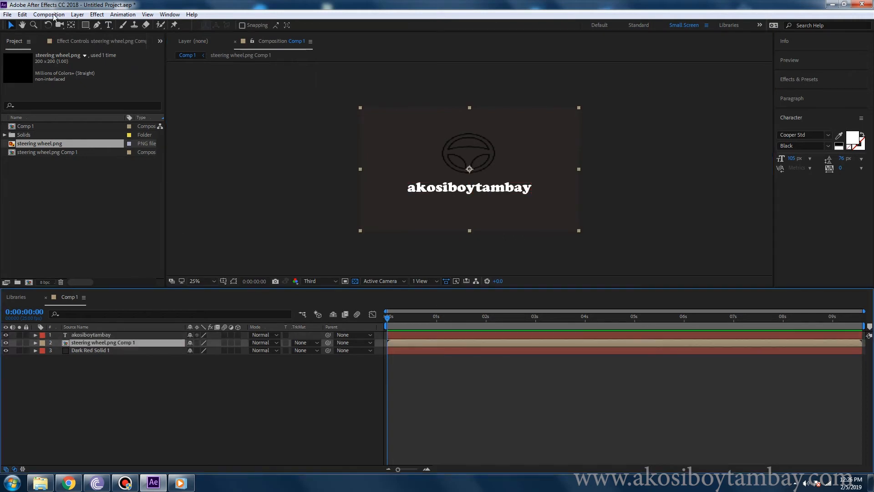
{"action": "left_click", "coordinate": [117, 335]}
{"action": "right_click", "coordinate": [119, 334]}
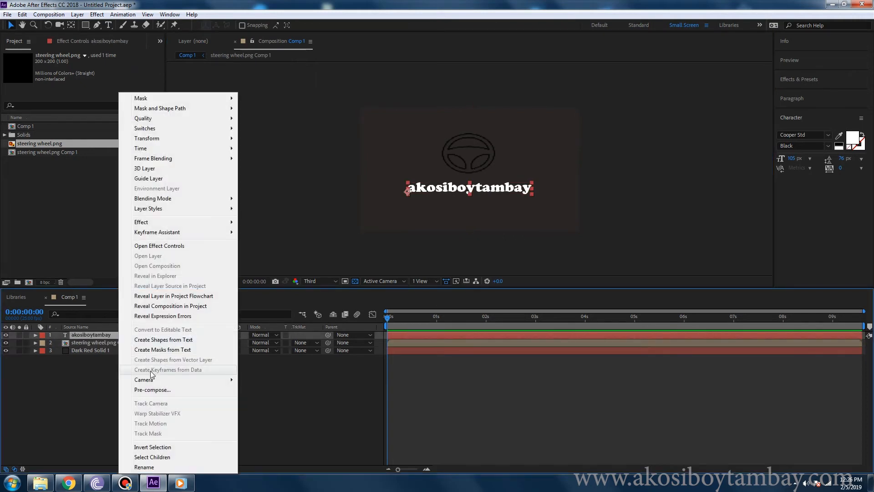
{"action": "left_click", "coordinate": [152, 389]}
{"action": "key", "text": "Return"}
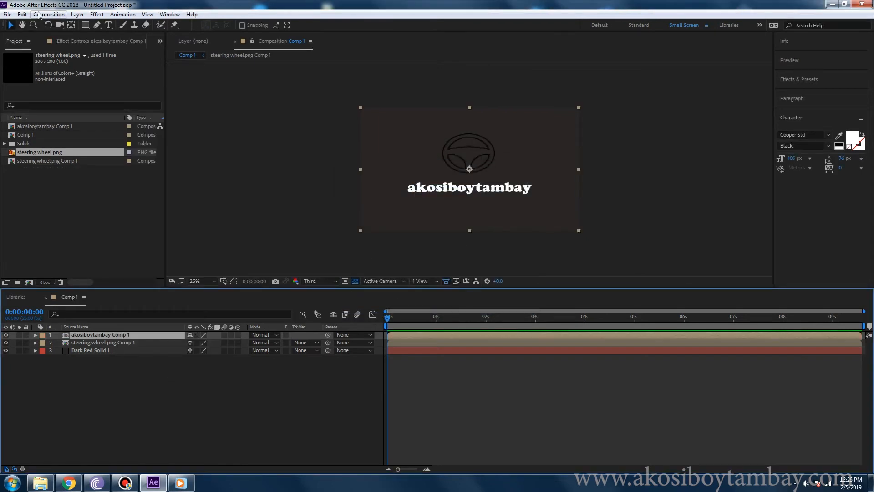
Step: Auto-trace the steering wheel pre-comp's Alpha channel on the current frame, without applying the result to a new layer
{"action": "left_click", "coordinate": [129, 345]}
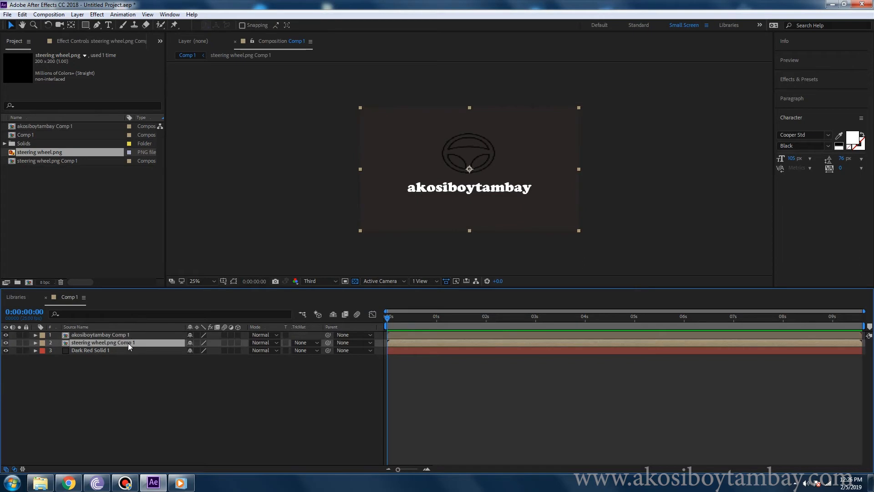
{"action": "left_click", "coordinate": [78, 15]}
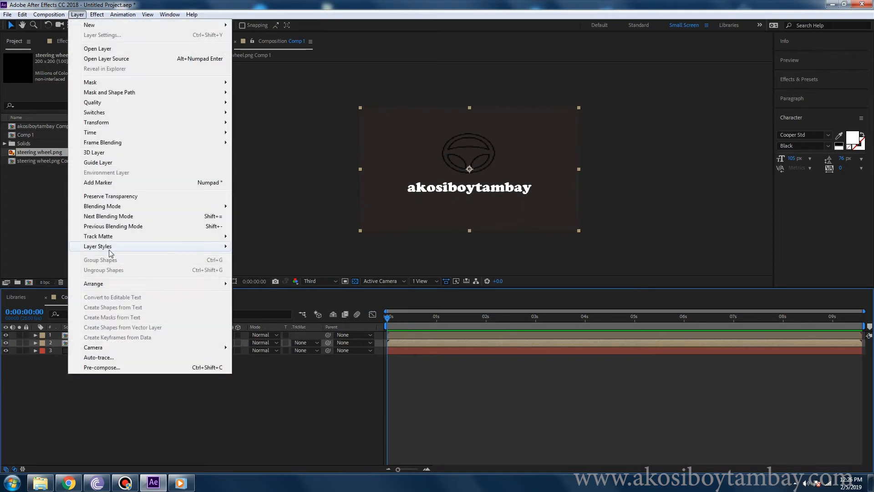
{"action": "left_click", "coordinate": [115, 354]}
{"action": "left_click", "coordinate": [330, 336]}
{"action": "left_click", "coordinate": [330, 335]}
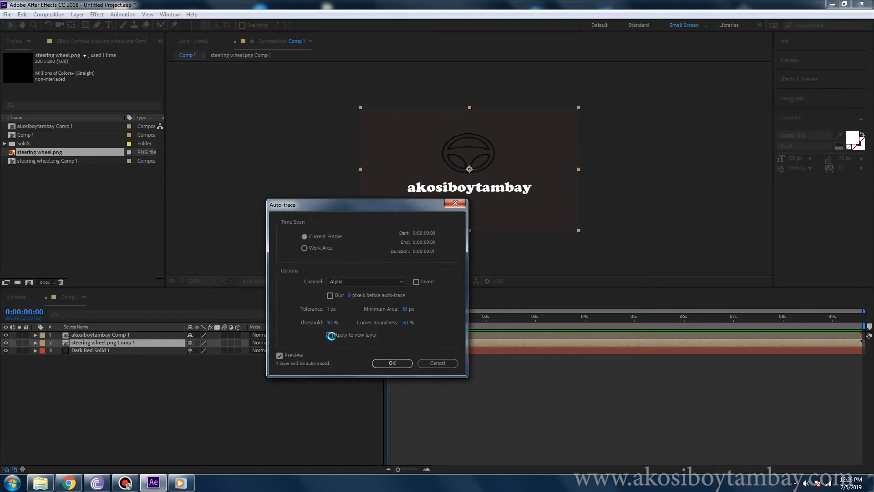
{"action": "left_click", "coordinate": [392, 363]}
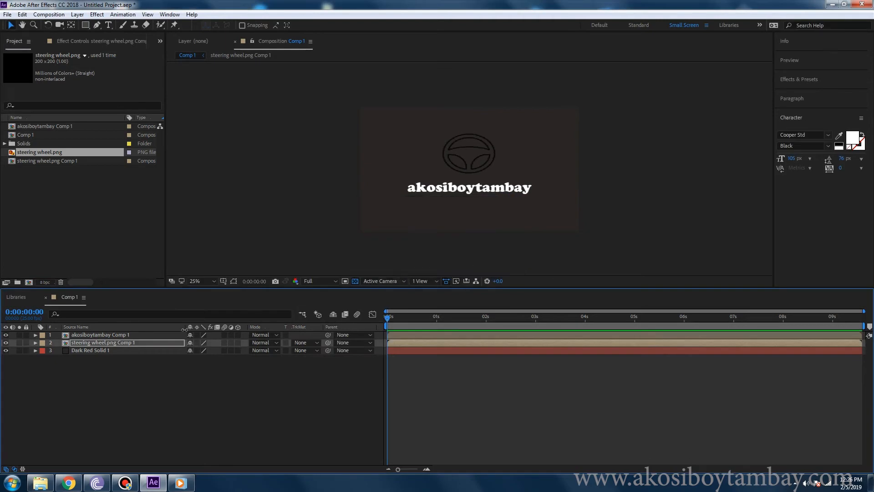
Step: Turn on mask and shape path visibility in the composition viewer and select the akosiboytambay Comp 1 layer
{"action": "left_click", "coordinate": [135, 334]}
{"action": "left_click", "coordinate": [235, 282]}
{"action": "left_click_drag", "start_coordinate": [169, 335], "coordinate": [151, 343]}
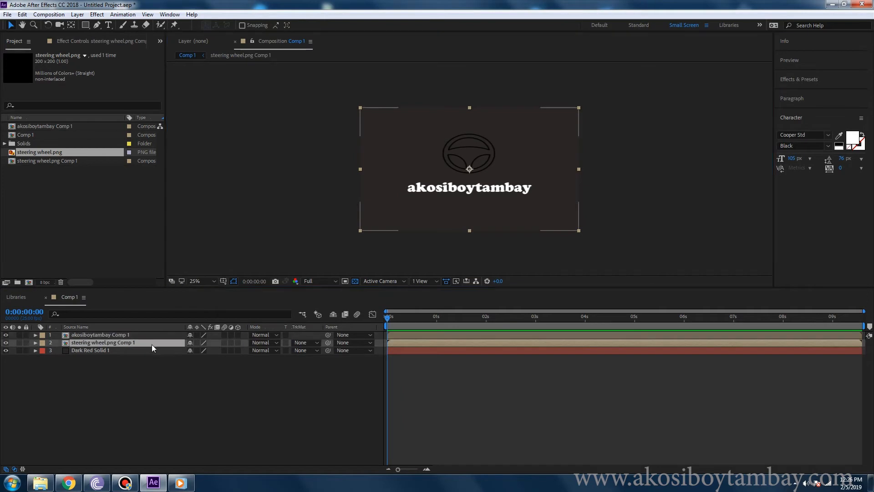
{"action": "key", "text": "ctrl+z"}
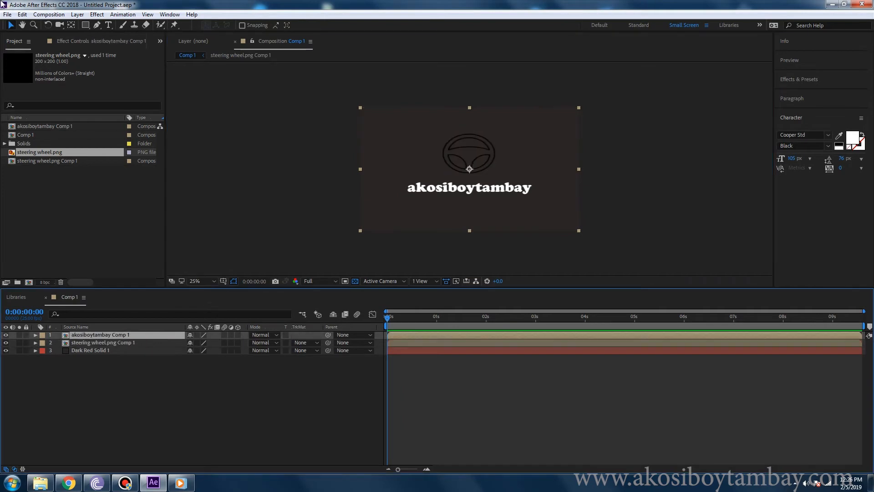
Step: Auto-trace the akosiboytambay Comp 1 layer's Alpha channel on the current frame and hide mask paths in the composition viewer
{"action": "left_click", "coordinate": [71, 25]}
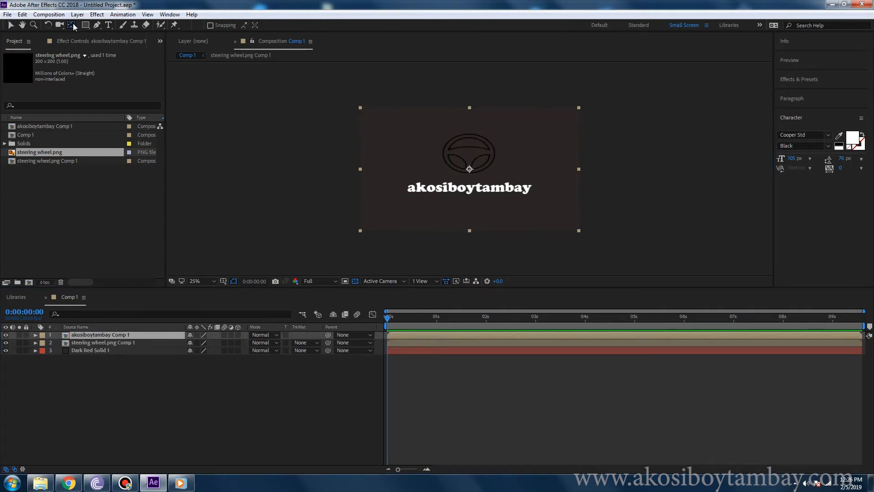
{"action": "left_click", "coordinate": [11, 24]}
{"action": "left_click", "coordinate": [77, 14]}
{"action": "left_click", "coordinate": [112, 358]}
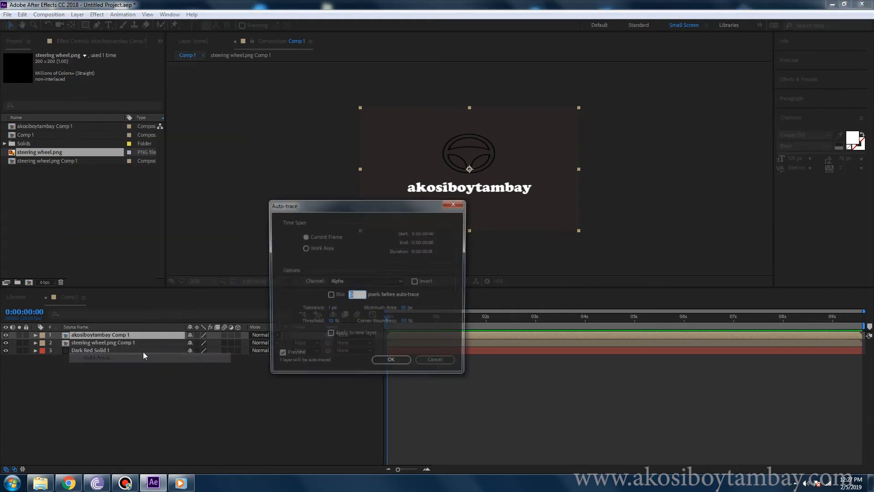
{"action": "left_click", "coordinate": [387, 364]}
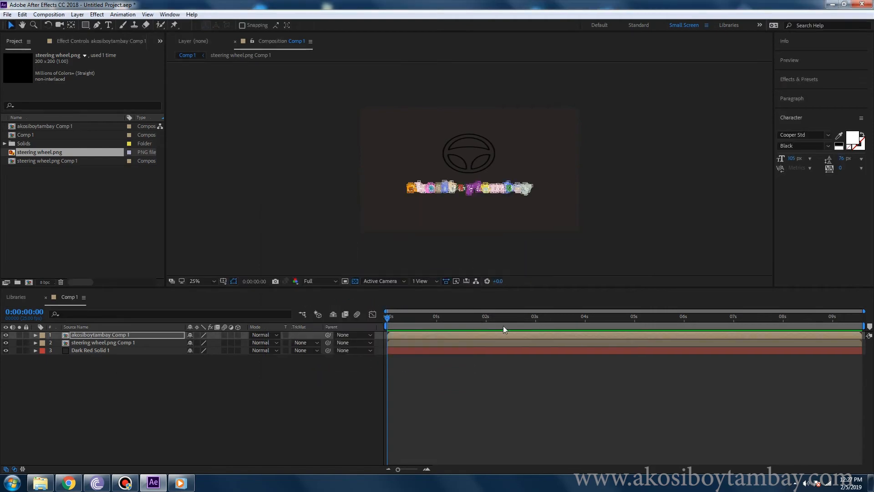
{"action": "left_click", "coordinate": [236, 285]}
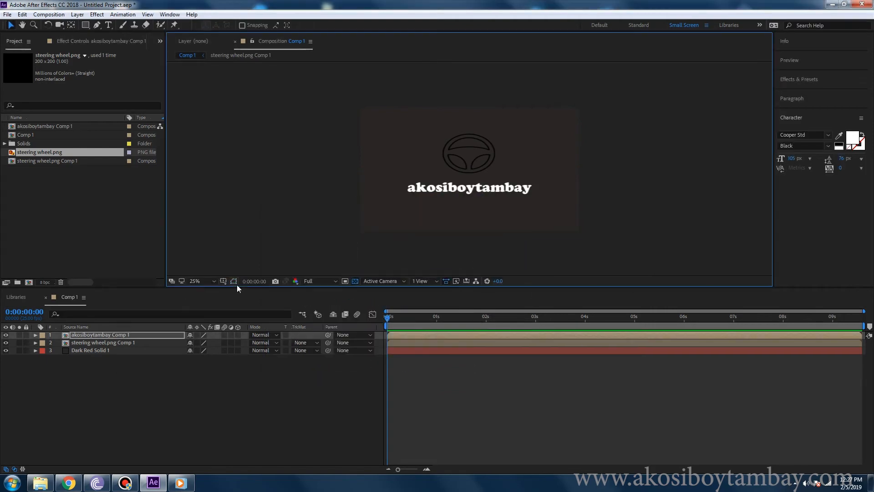
Step: Find the Saber effect and apply it to the steering wheel.png Comp 1 layer
{"action": "left_click", "coordinate": [798, 79]}
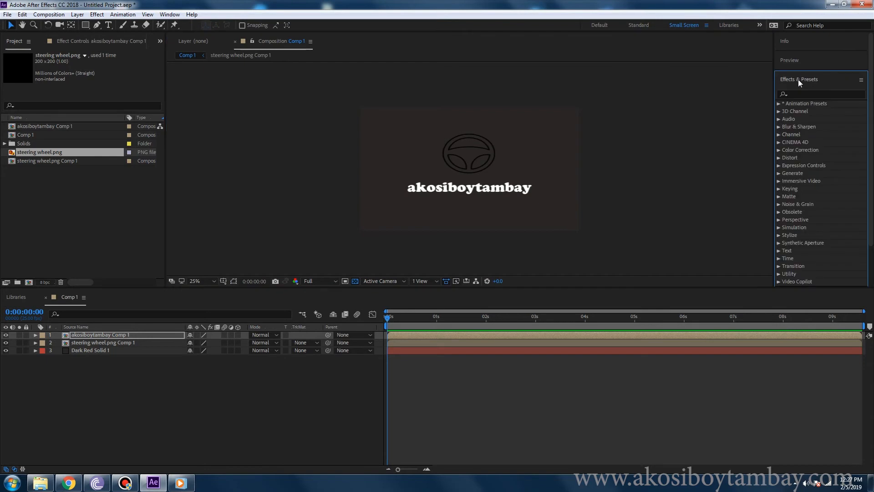
{"action": "left_click", "coordinate": [800, 94]}
{"action": "type", "text": "saber"}
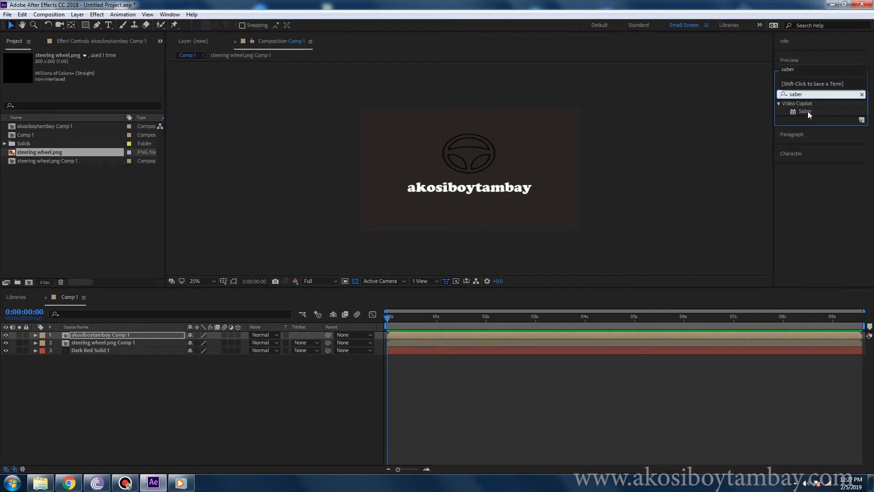
{"action": "left_click_drag", "start_coordinate": [805, 111], "coordinate": [443, 343]}
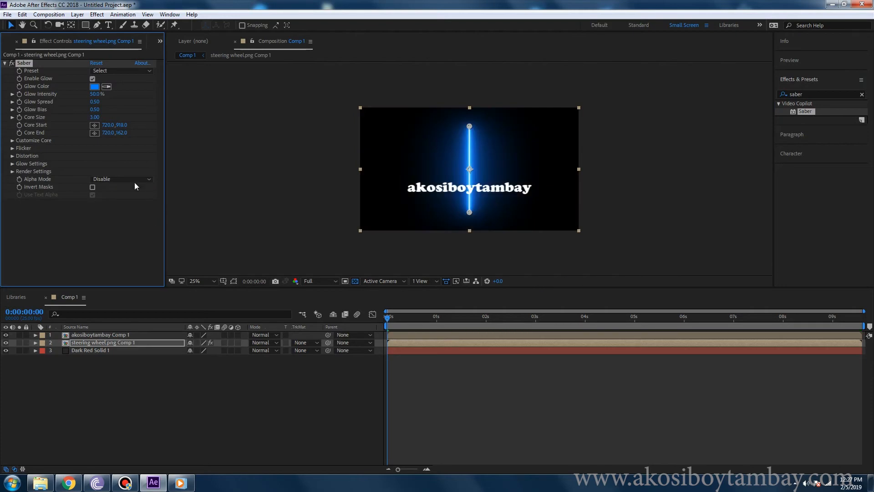
Step: Set the steering wheel's Saber preset to Burning and its core type to Layer Masks
{"action": "left_click", "coordinate": [100, 71]}
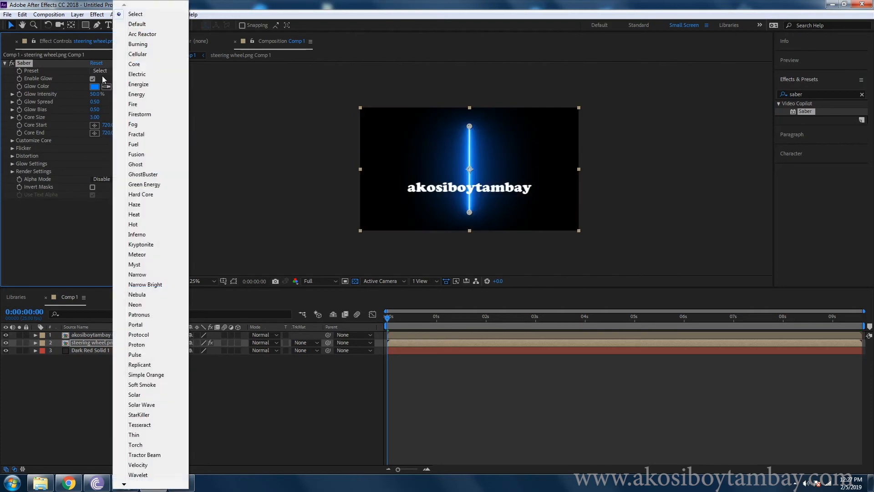
{"action": "left_click", "coordinate": [146, 45]}
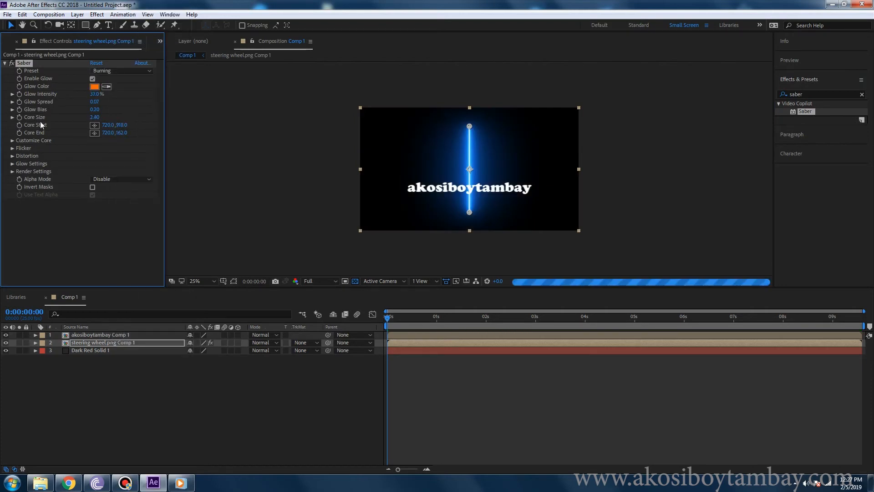
{"action": "left_click", "coordinate": [12, 140]}
{"action": "left_click", "coordinate": [119, 149]}
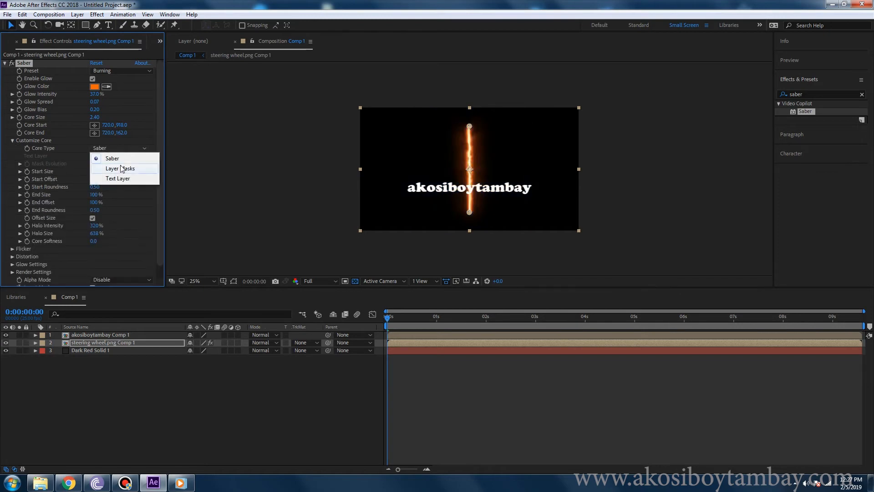
{"action": "left_click", "coordinate": [121, 169]}
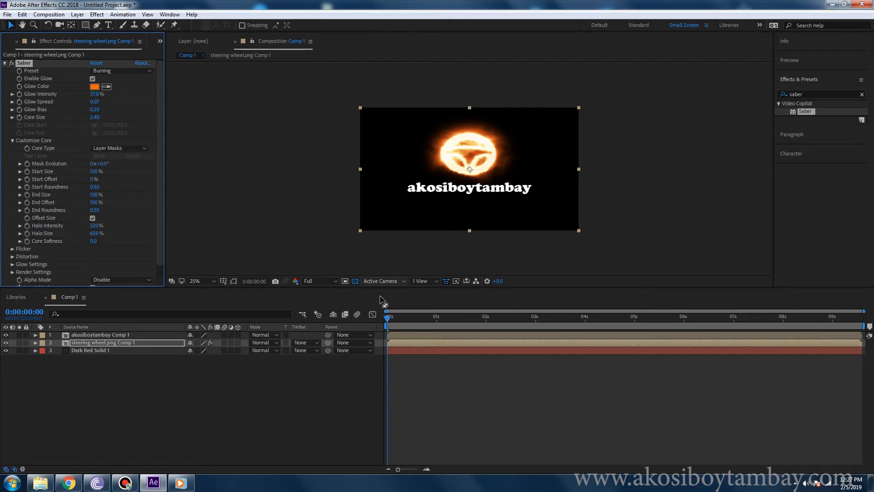
Step: Lower the composition viewer resolution to Half and preview the burning steering wheel from the start
{"action": "key", "text": "space"}
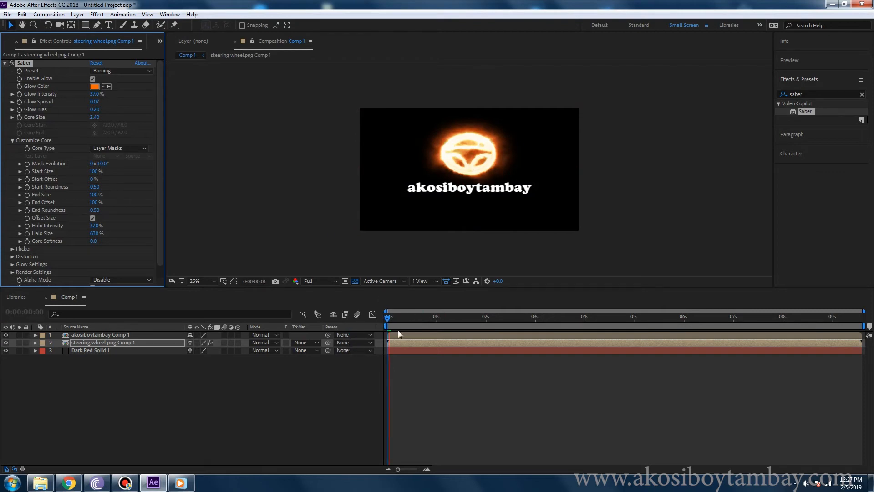
{"action": "left_click", "coordinate": [317, 282]}
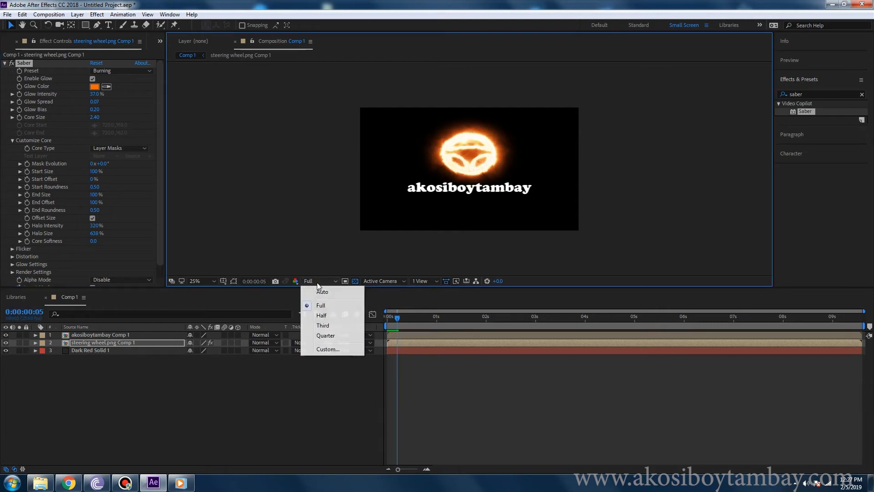
{"action": "left_click", "coordinate": [321, 315]}
{"action": "left_click_drag", "start_coordinate": [390, 323], "coordinate": [378, 334]}
{"action": "key", "text": "space"}
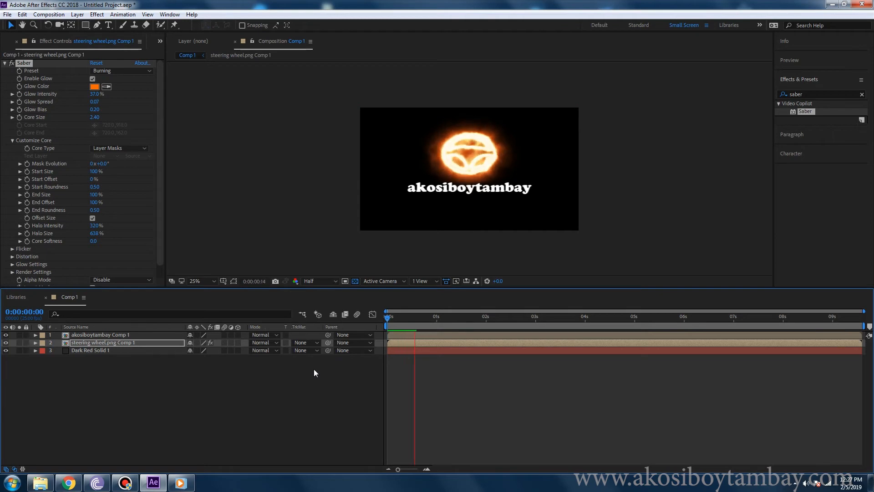
{"action": "key", "text": "space"}
Step: Set the steering wheel's Saber Glow Intensity to 11%, Glow Spread to 0.74 and Glow Bias to 1.17
{"action": "left_click", "coordinate": [95, 94]}
{"action": "type", "text": "11"}
{"action": "key", "text": "Return"}
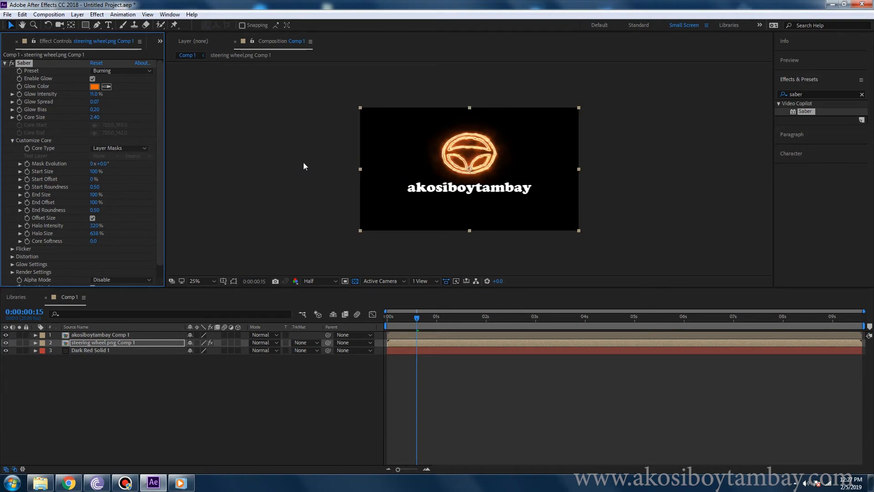
{"action": "key", "text": "period"}
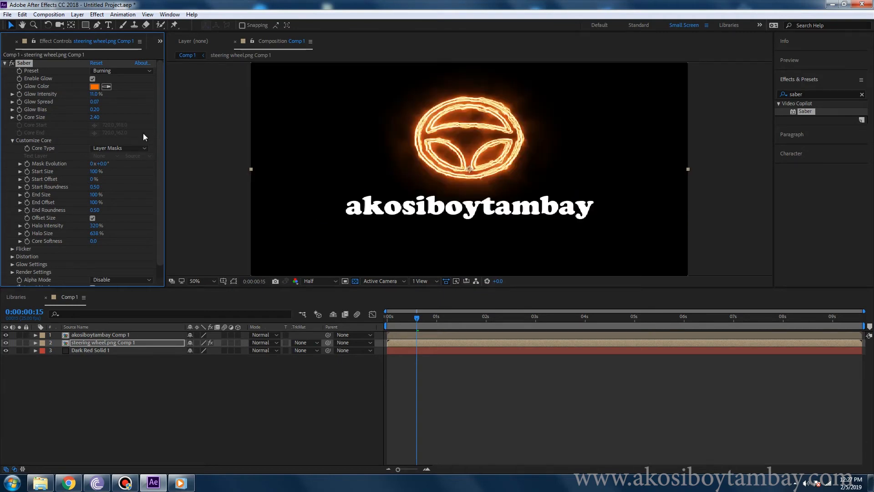
{"action": "left_click_drag", "start_coordinate": [100, 101], "coordinate": [124, 103]}
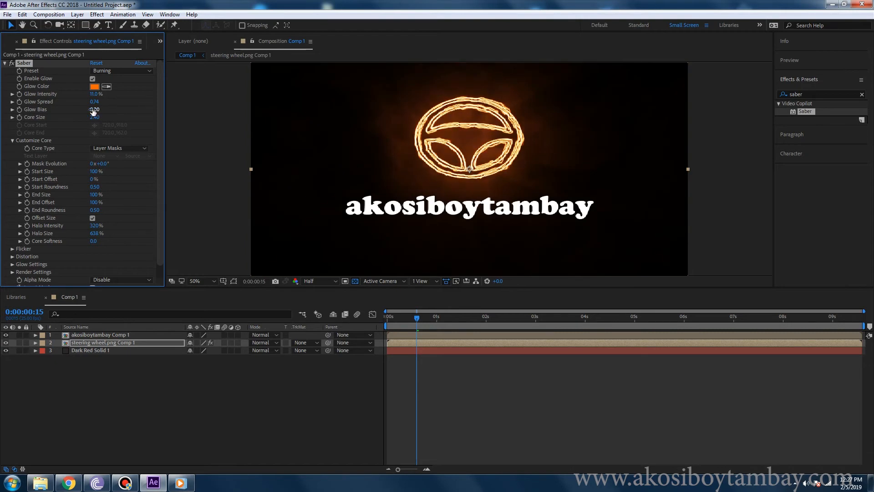
{"action": "left_click_drag", "start_coordinate": [115, 110], "coordinate": [137, 110]}
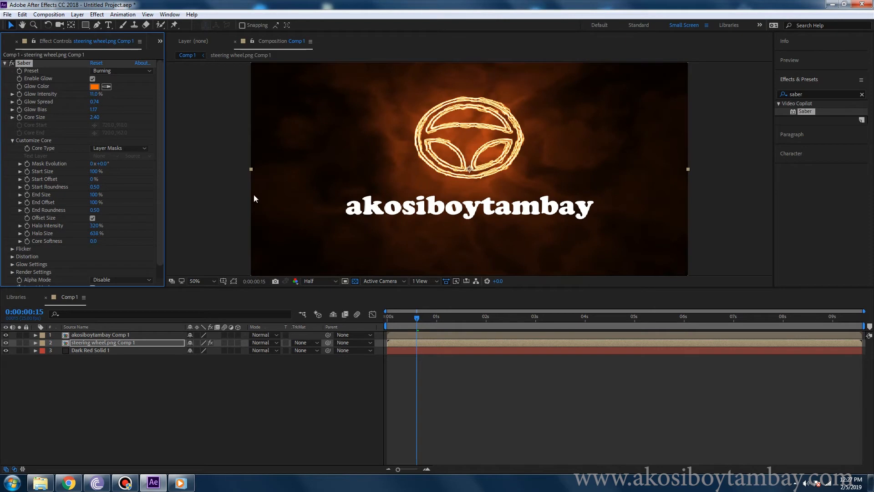
{"action": "key", "text": "comma"}
{"action": "key", "text": "period"}
Step: Keyframe the steering wheel's Saber End Offset at 14% at 0:00:00:00 and 60% at 0:00:00:24
{"action": "left_click_drag", "start_coordinate": [415, 322], "coordinate": [381, 335]}
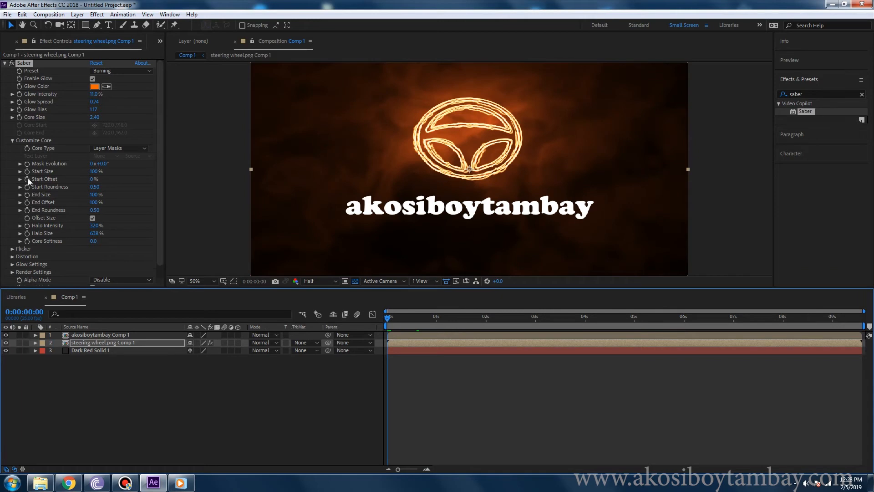
{"action": "left_click", "coordinate": [27, 203]}
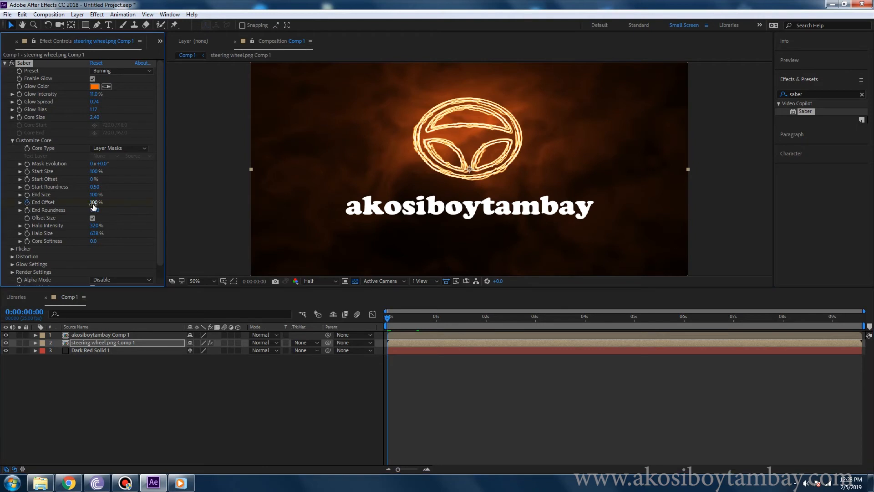
{"action": "left_click_drag", "start_coordinate": [92, 202], "coordinate": [23, 220]}
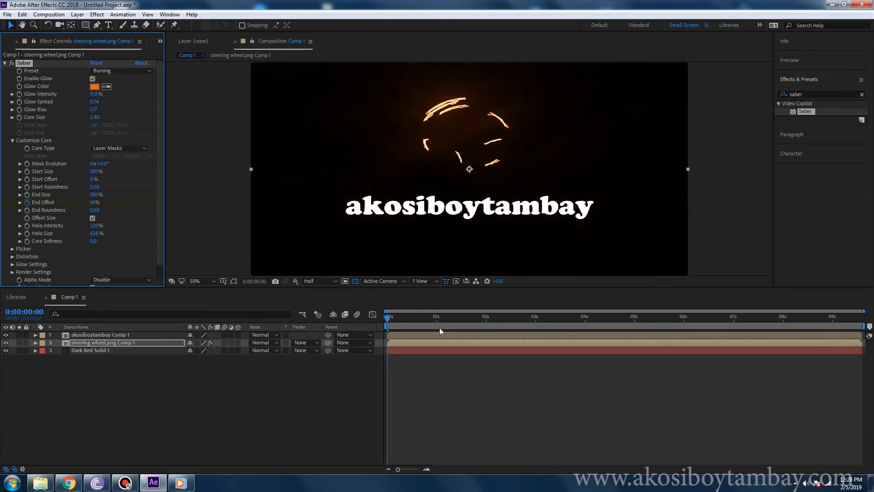
{"action": "left_click_drag", "start_coordinate": [387, 317], "coordinate": [434, 317]}
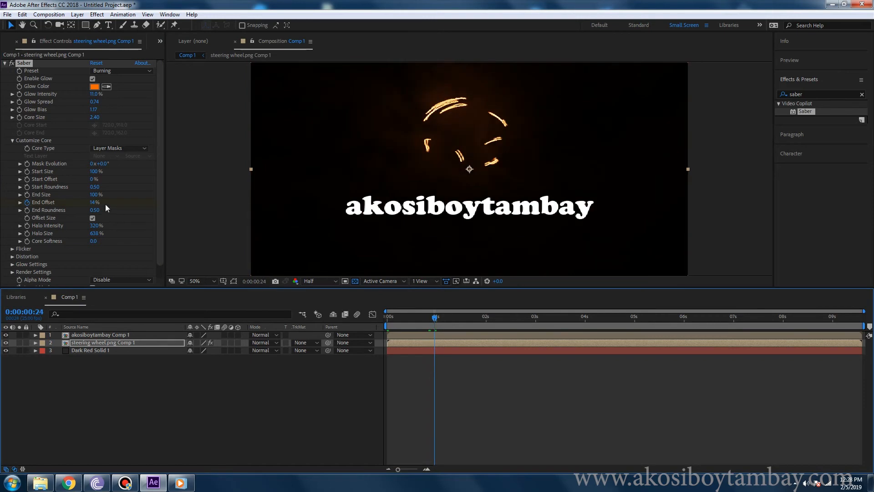
{"action": "left_click_drag", "start_coordinate": [91, 204], "coordinate": [119, 205]}
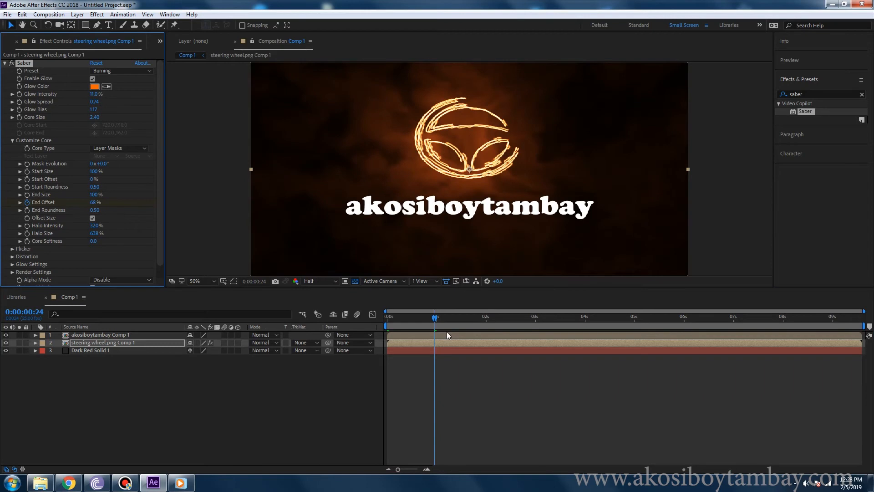
Step: Add Saber End Offset keyframes of 89% at 0:00:02:00 and 100% at 0:00:02:24
{"action": "left_click_drag", "start_coordinate": [438, 318], "coordinate": [486, 324]}
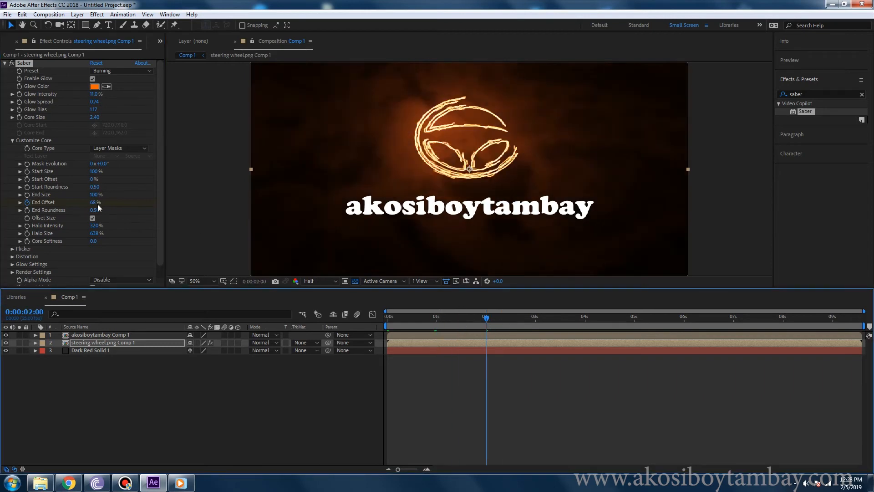
{"action": "left_click_drag", "start_coordinate": [96, 203], "coordinate": [108, 206]}
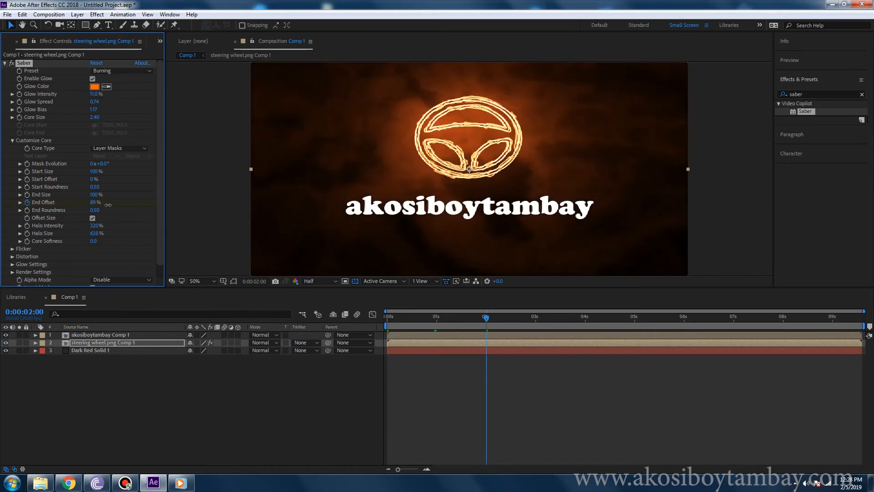
{"action": "left_click_drag", "start_coordinate": [485, 321], "coordinate": [532, 323]}
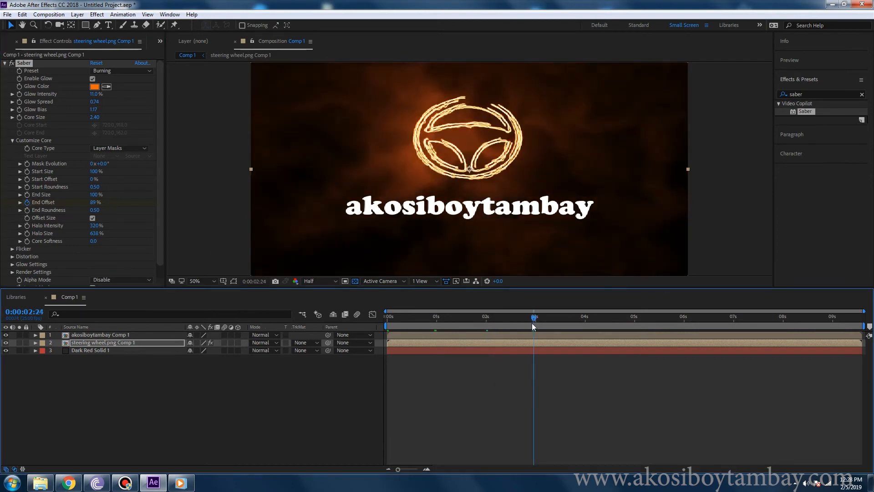
{"action": "left_click_drag", "start_coordinate": [97, 203], "coordinate": [102, 203]}
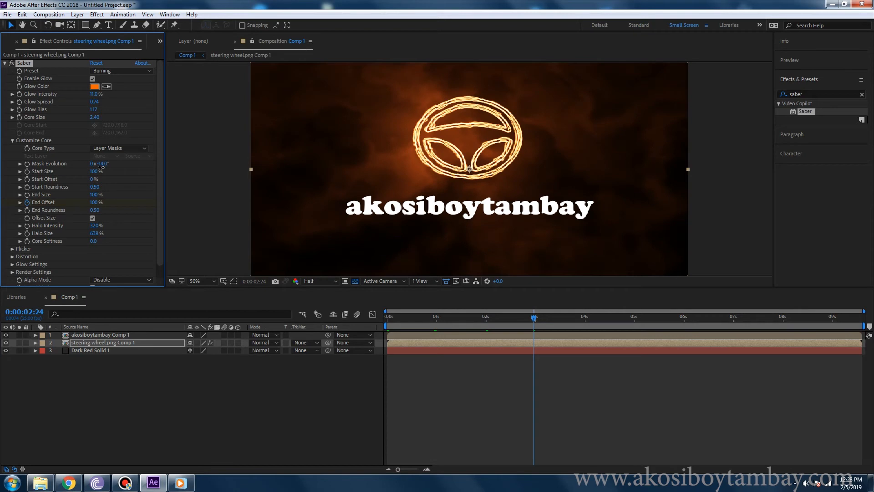
Step: Keyframe the steering wheel's Saber Mask Evolution at 20° at 0:00:00:00 and 73° at about one second
{"action": "left_click_drag", "start_coordinate": [534, 319], "coordinate": [378, 334]}
{"action": "left_click", "coordinate": [27, 164]}
{"action": "left_click_drag", "start_coordinate": [110, 163], "coordinate": [125, 163]}
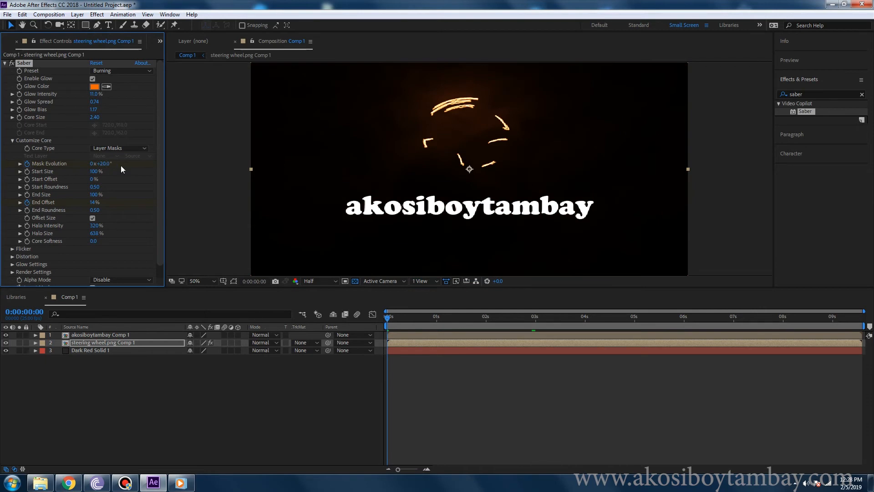
{"action": "left_click", "coordinate": [418, 348]}
{"action": "key", "text": "Page_Down"}
{"action": "key", "text": "Page_Down"}
{"action": "key", "text": "Page_Down"}
{"action": "left_click_drag", "start_coordinate": [420, 321], "coordinate": [436, 321]}
{"action": "left_click_drag", "start_coordinate": [106, 165], "coordinate": [132, 165]}
Step: Add Saber Mask Evolution keyframes of 114° at 0:00:01:24 and 178° at 0:00:03:00
{"action": "left_click_drag", "start_coordinate": [438, 319], "coordinate": [483, 318]}
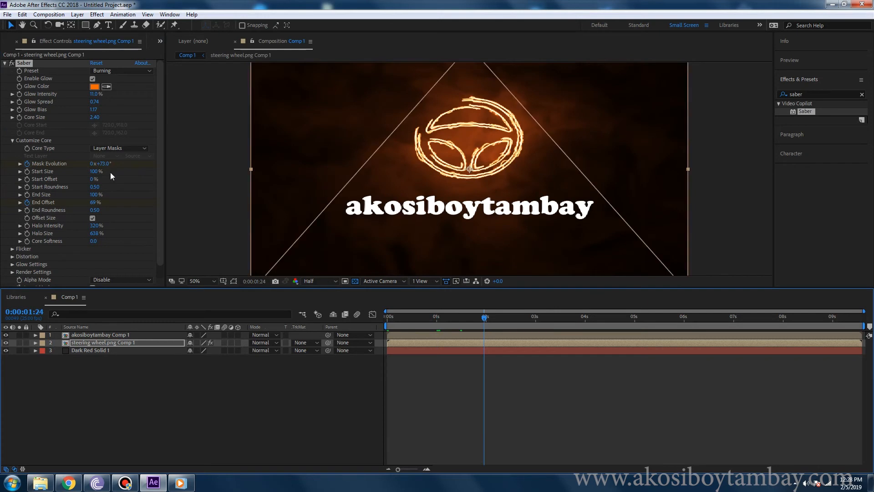
{"action": "left_click_drag", "start_coordinate": [103, 164], "coordinate": [131, 165]}
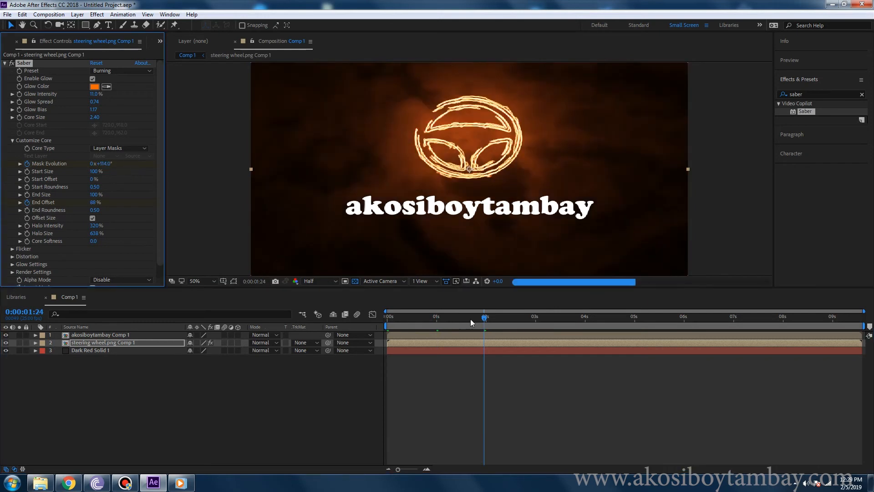
{"action": "left_click_drag", "start_coordinate": [484, 318], "coordinate": [536, 319]}
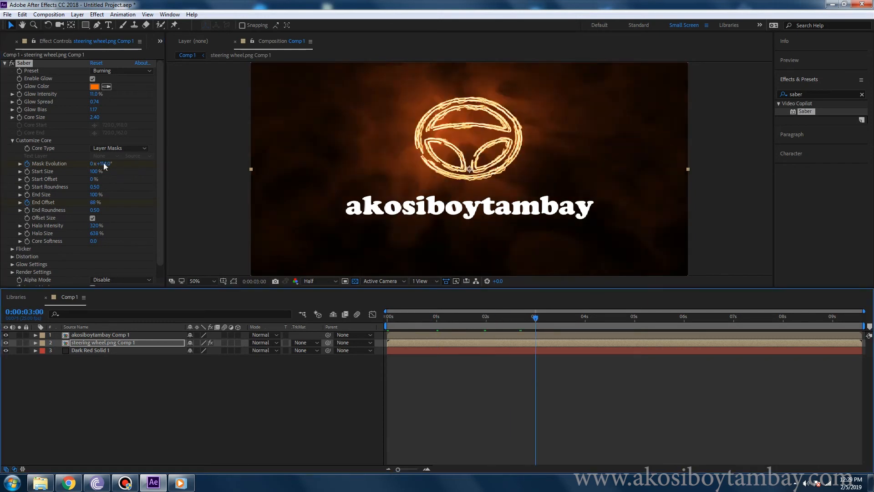
{"action": "left_click_drag", "start_coordinate": [103, 166], "coordinate": [132, 165]}
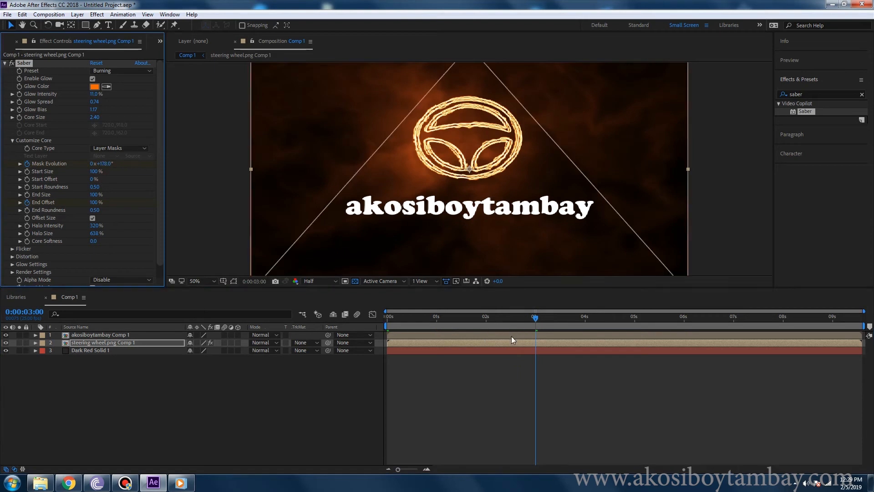
Step: Preview the steering wheel animation from the start and shorten the work area to end at about four seconds
{"action": "left_click_drag", "start_coordinate": [512, 322], "coordinate": [374, 336]}
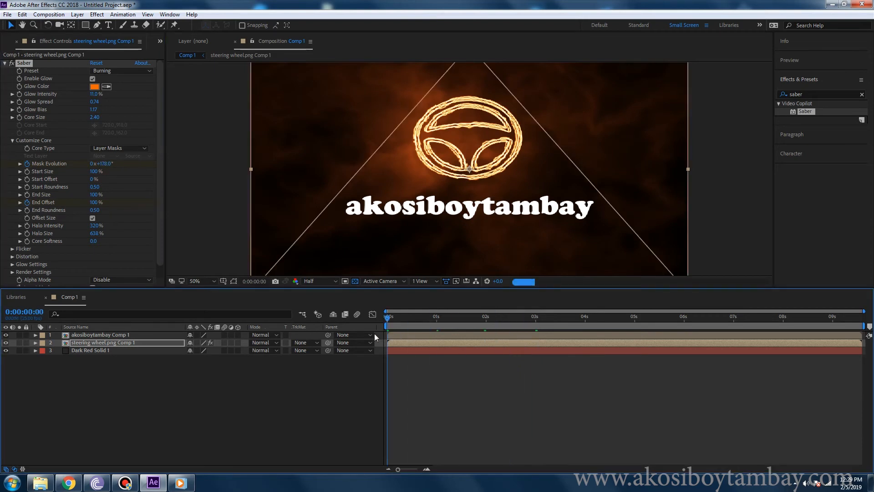
{"action": "key", "text": "space"}
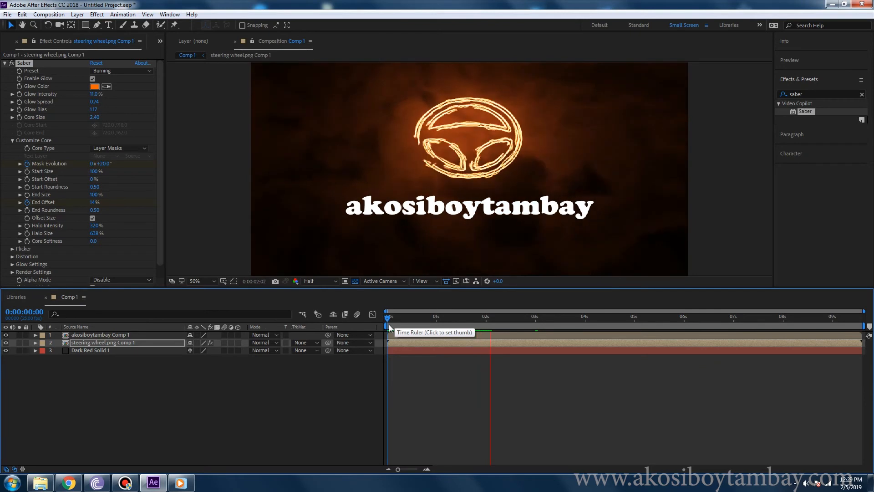
{"action": "left_click_drag", "start_coordinate": [864, 326], "coordinate": [586, 332]}
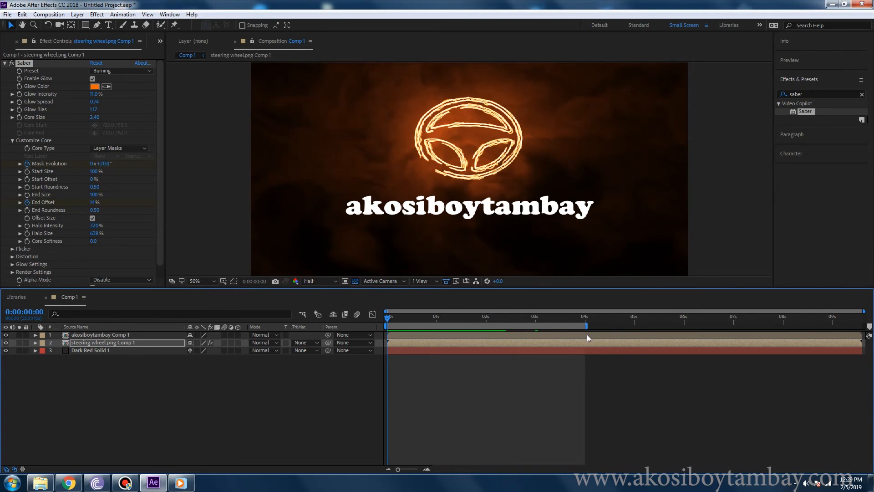
Step: Preview the steering wheel's burning animation within the work area
{"action": "key", "text": "space"}
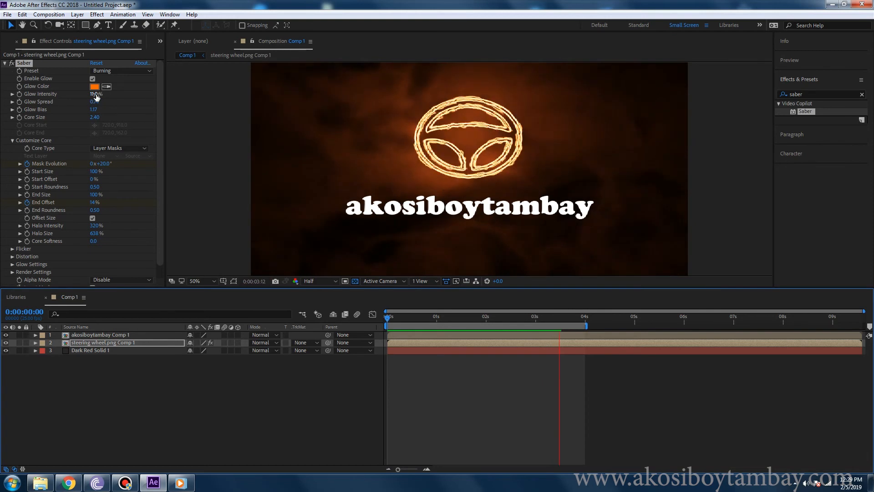
{"action": "key", "text": "space"}
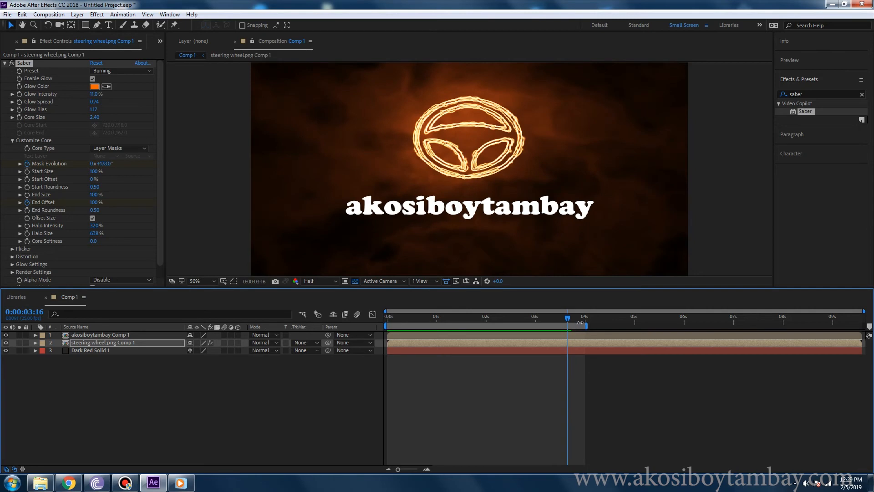
{"action": "key", "text": "space"}
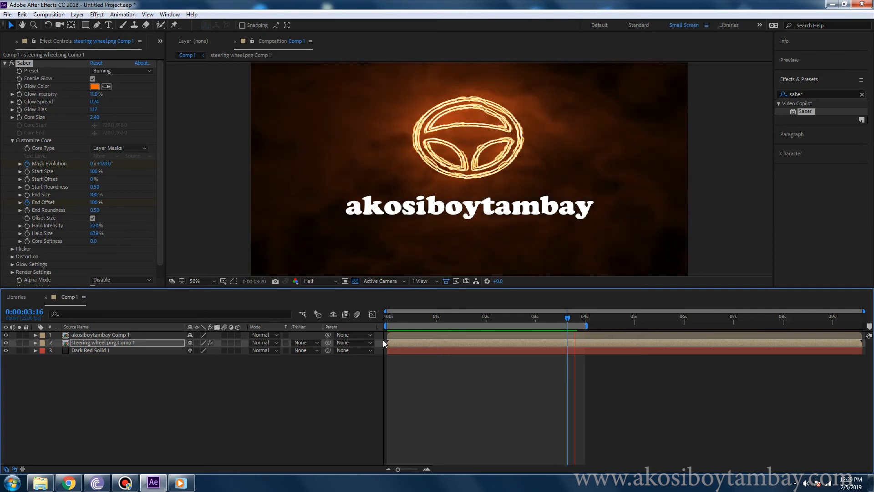
{"action": "key", "text": "space"}
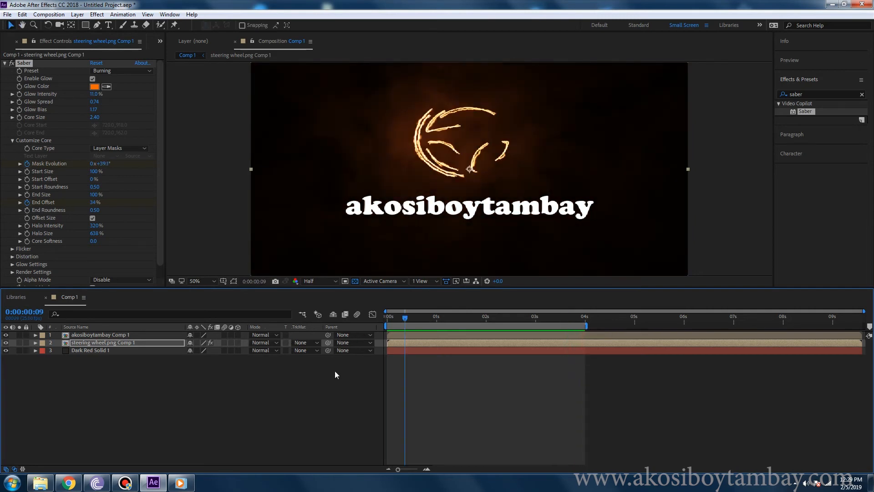
Step: Apply Saber to the akosiboytambay Comp 1 layer with the Fire preset and the Layer Masks core type
{"action": "left_click", "coordinate": [112, 334]}
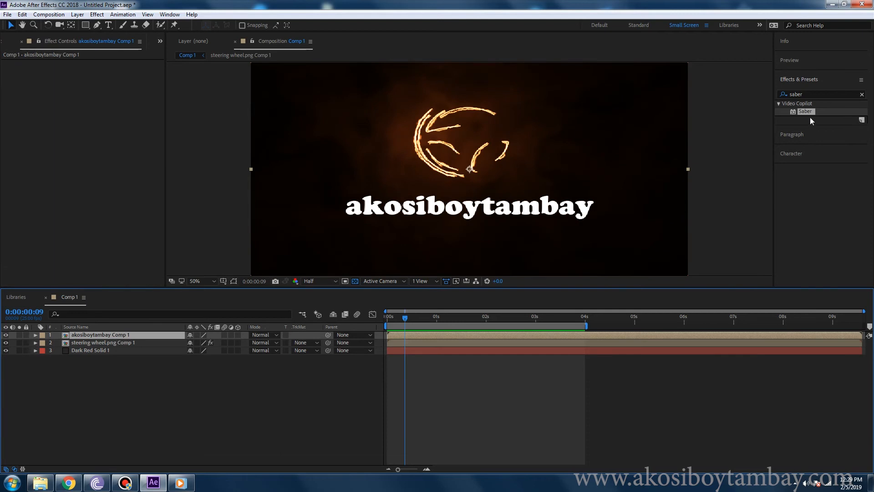
{"action": "left_click_drag", "start_coordinate": [810, 114], "coordinate": [490, 340]}
{"action": "left_click", "coordinate": [121, 70]}
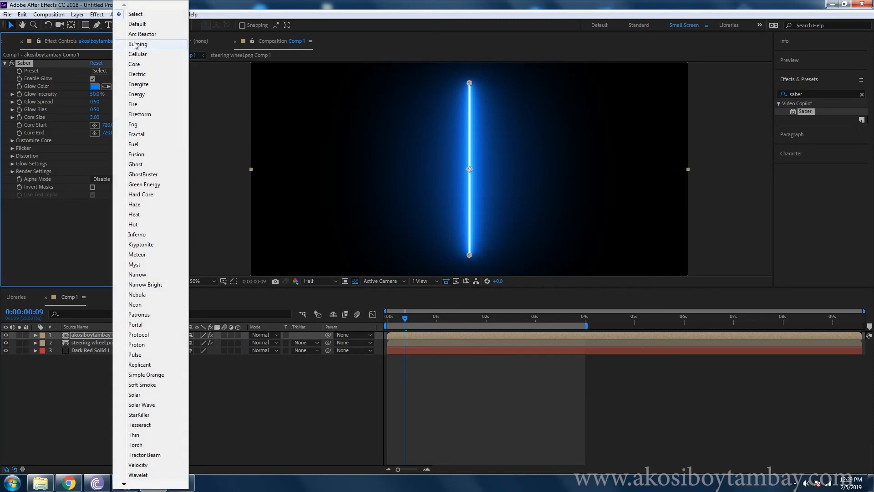
{"action": "left_click", "coordinate": [137, 104]}
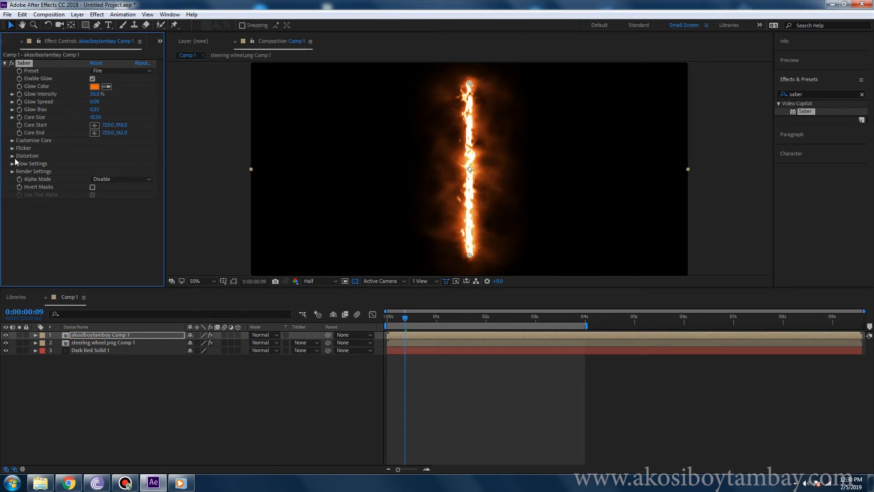
{"action": "left_click", "coordinate": [12, 141]}
{"action": "left_click", "coordinate": [119, 148]}
{"action": "left_click", "coordinate": [132, 169]}
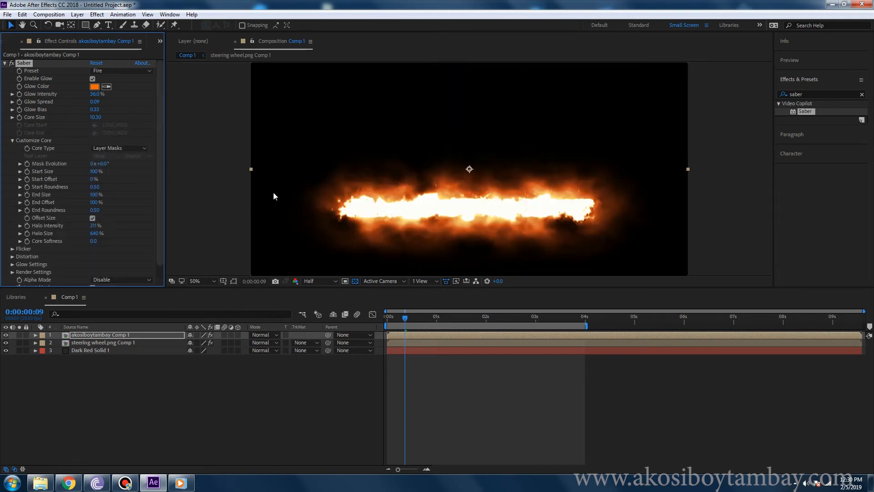
{"action": "left_click", "coordinate": [93, 370]}
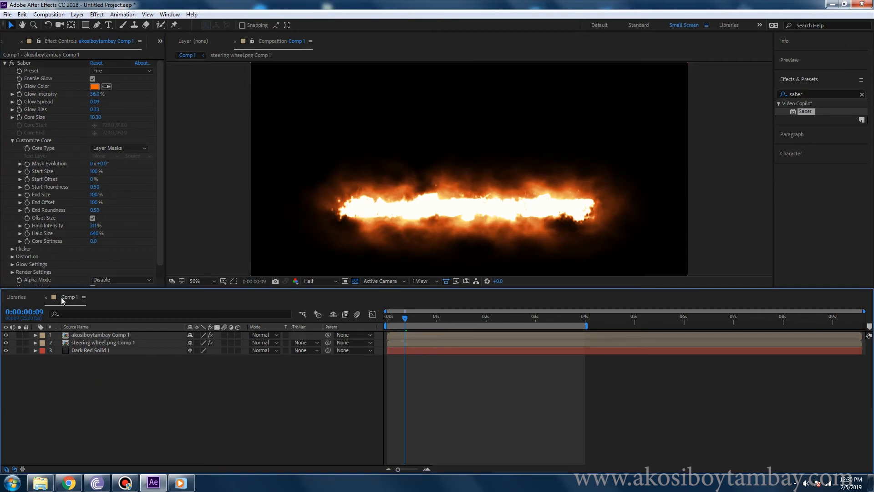
Step: Set the steering wheel layer's Saber Composite Settings to Transparent and return the playhead to the start
{"action": "left_click_drag", "start_coordinate": [405, 320], "coordinate": [376, 336]}
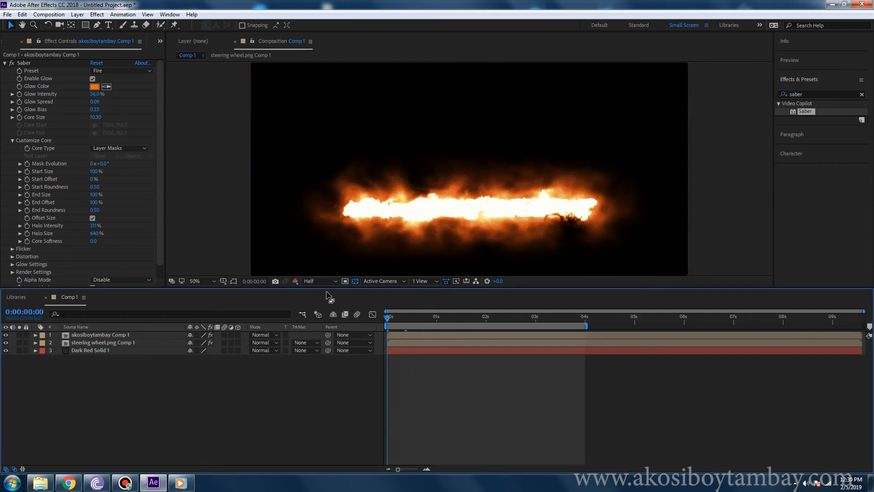
{"action": "left_click", "coordinate": [91, 342]}
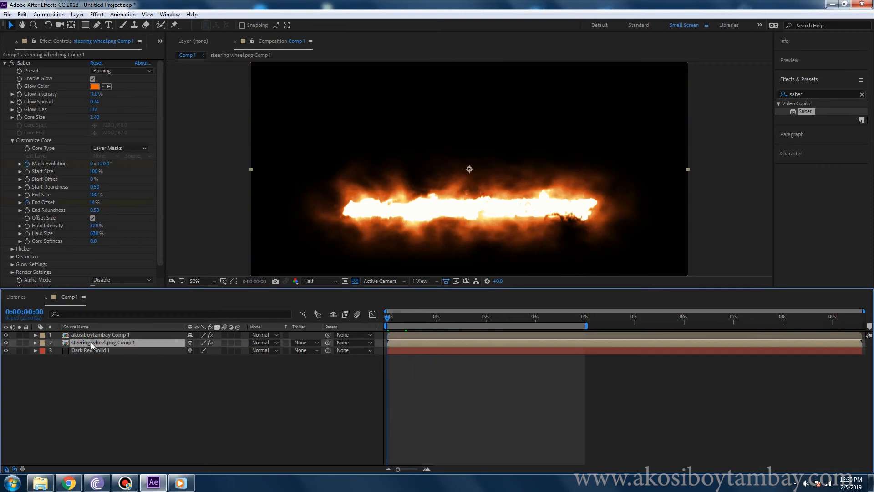
{"action": "left_click", "coordinate": [97, 334]}
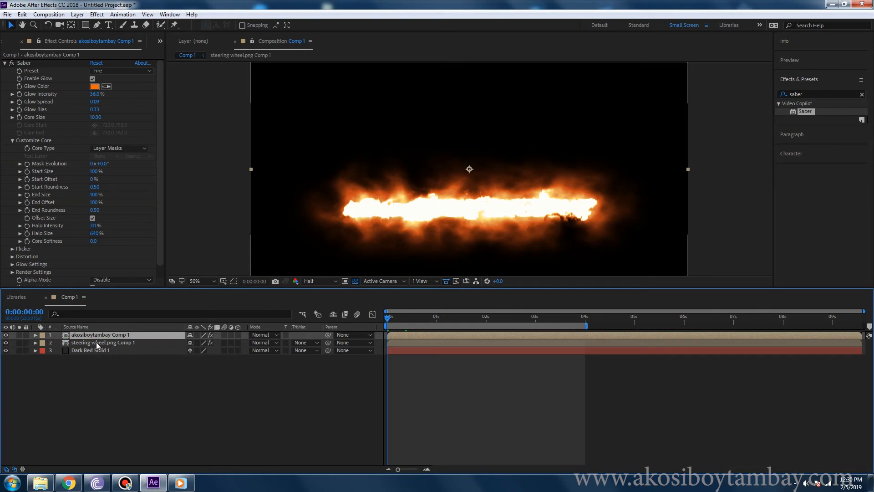
{"action": "left_click", "coordinate": [96, 342]}
{"action": "scroll", "coordinate": [112, 259], "scroll_direction": "down", "scroll_amount": 1}
{"action": "left_click", "coordinate": [14, 253]}
{"action": "scroll", "coordinate": [83, 255], "scroll_direction": "down", "scroll_amount": 6}
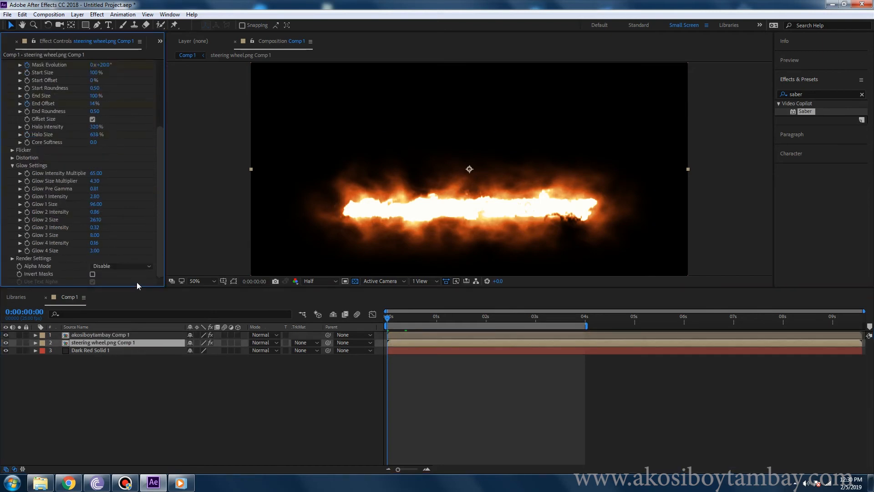
{"action": "left_click", "coordinate": [13, 258]}
{"action": "scroll", "coordinate": [113, 256], "scroll_direction": "down", "scroll_amount": 5}
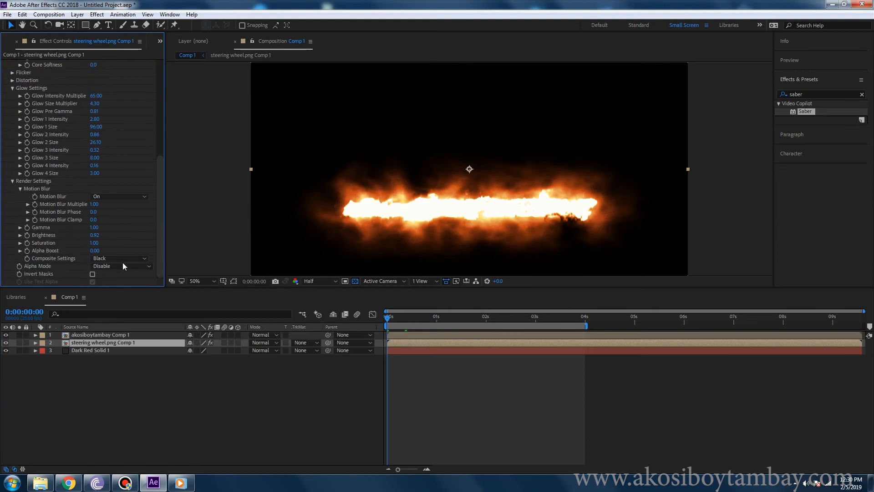
{"action": "left_click", "coordinate": [122, 260]}
{"action": "left_click", "coordinate": [122, 270]}
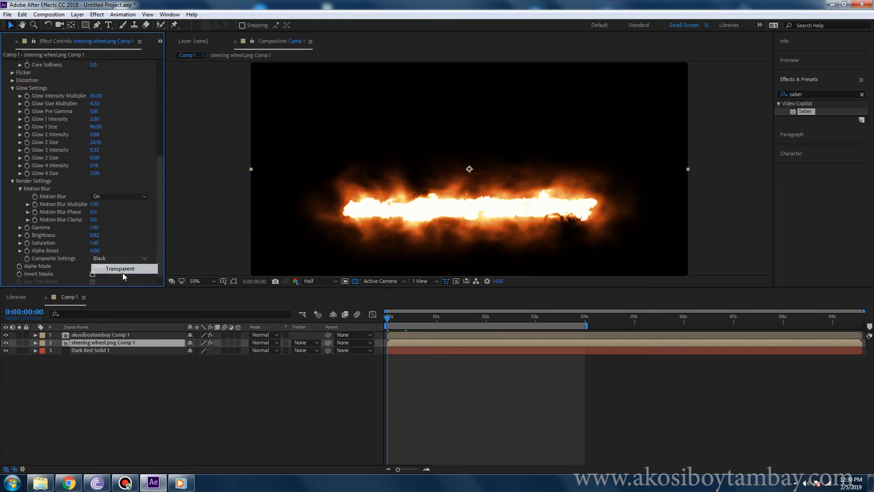
Step: Set the akosiboytambay text layer's Saber Composite Settings to Transparent
{"action": "left_click", "coordinate": [133, 335]}
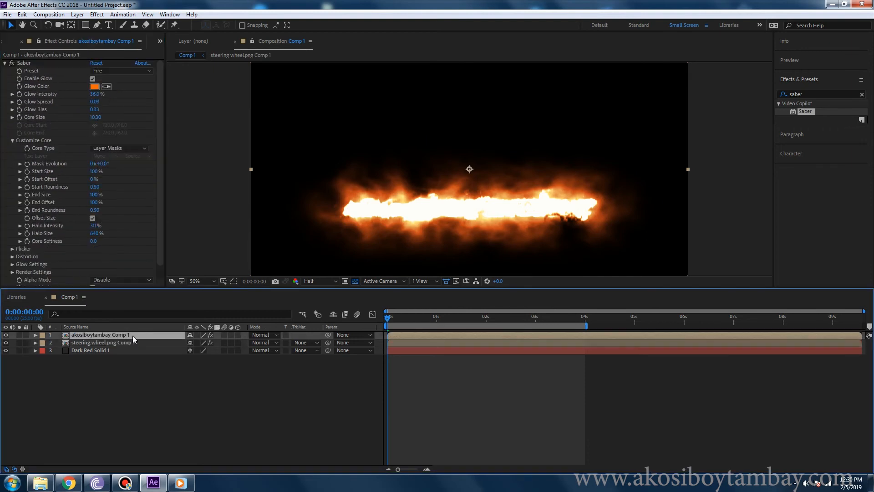
{"action": "left_click", "coordinate": [116, 280]}
{"action": "scroll", "coordinate": [53, 242], "scroll_direction": "down", "scroll_amount": 1}
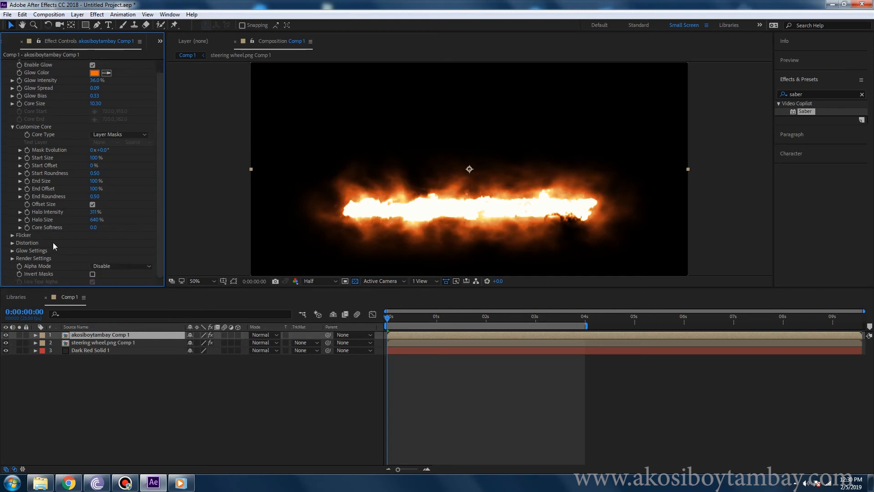
{"action": "left_click", "coordinate": [11, 258]}
{"action": "scroll", "coordinate": [129, 256], "scroll_direction": "down", "scroll_amount": 5}
{"action": "left_click", "coordinate": [122, 258]}
{"action": "left_click", "coordinate": [120, 269]}
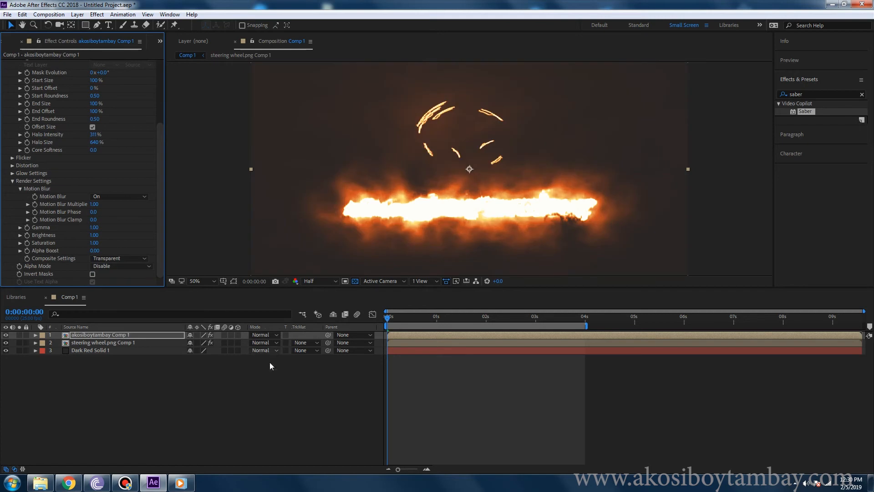
Step: Lower the composition's preview resolution to Third
{"action": "left_click", "coordinate": [247, 392]}
{"action": "mouse_move", "coordinate": [389, 319]}
{"action": "left_mouse_down"}
{"action": "mouse_move", "coordinate": [581, 320]}
{"action": "mouse_move", "coordinate": [383, 326]}
{"action": "left_mouse_up"}
{"action": "scroll", "coordinate": [69, 167], "scroll_direction": "up", "scroll_amount": 4}
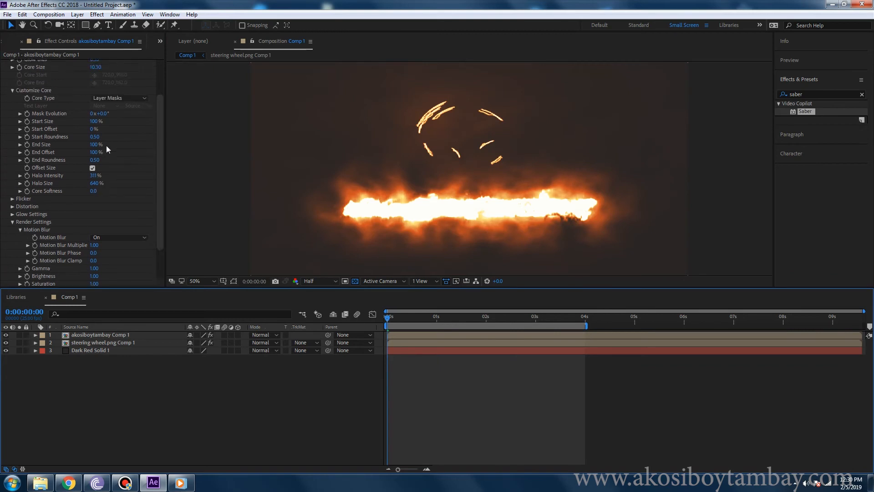
{"action": "left_click", "coordinate": [319, 281]}
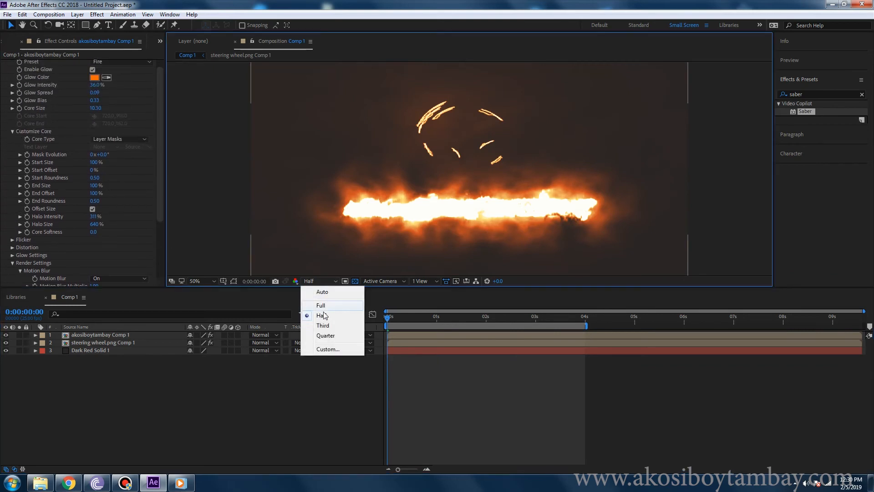
{"action": "left_click", "coordinate": [323, 328]}
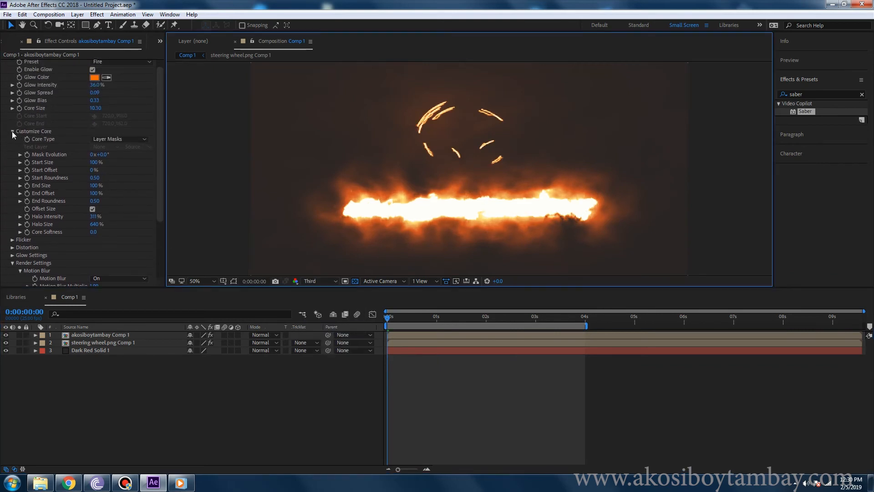
Step: Set the text layer's Saber Glow Intensity to 11%, Glow Spread to 0.14, Glow Bias to 0.11 and Core Size to 1.40, and preview briefly
{"action": "left_click", "coordinate": [114, 335]}
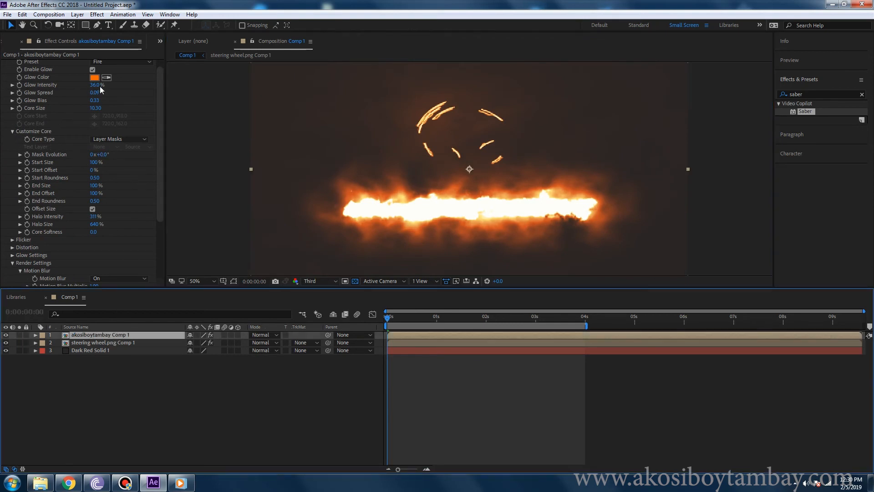
{"action": "left_click_drag", "start_coordinate": [98, 86], "coordinate": [85, 92]}
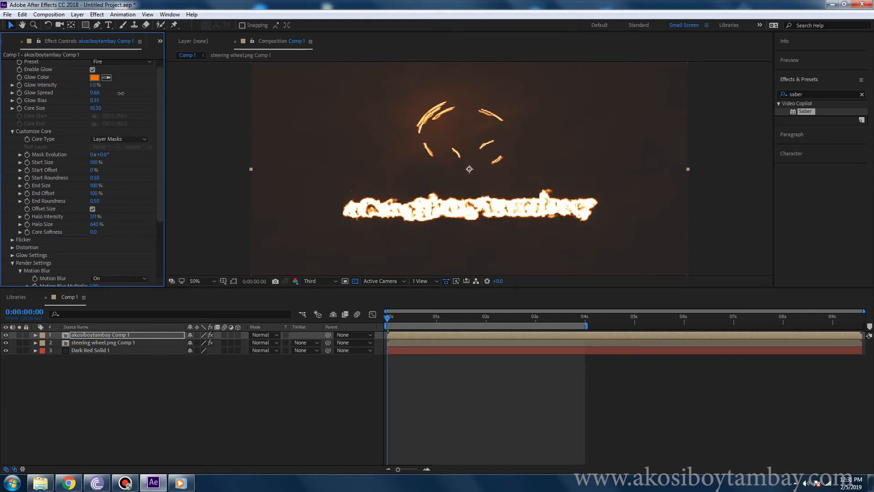
{"action": "left_click_drag", "start_coordinate": [106, 94], "coordinate": [87, 99]}
{"action": "left_click_drag", "start_coordinate": [101, 108], "coordinate": [70, 117]}
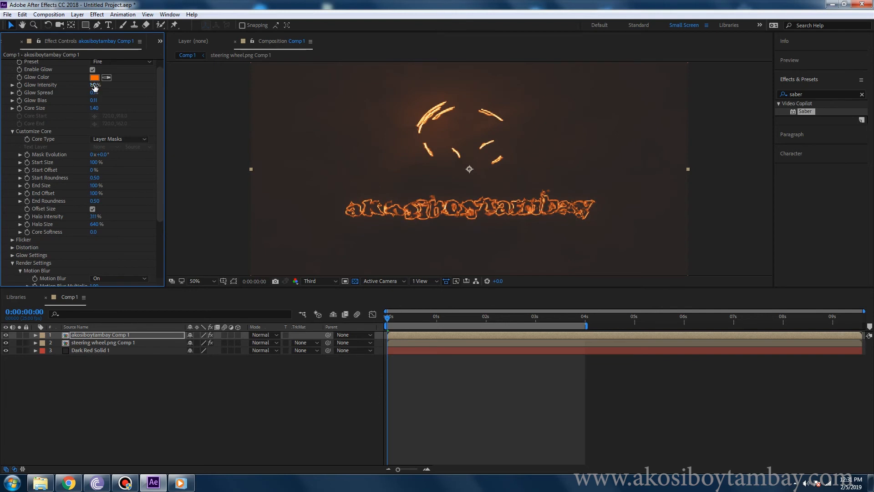
{"action": "left_click_drag", "start_coordinate": [96, 84], "coordinate": [99, 86]}
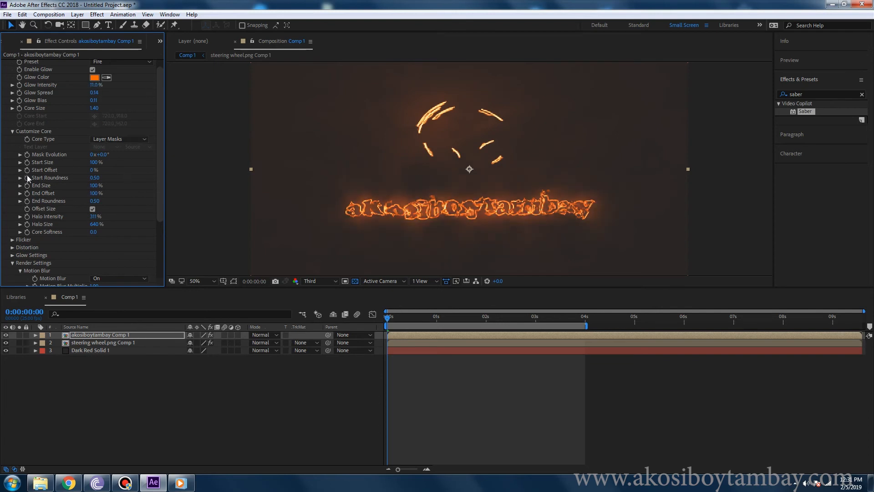
{"action": "key", "text": "space"}
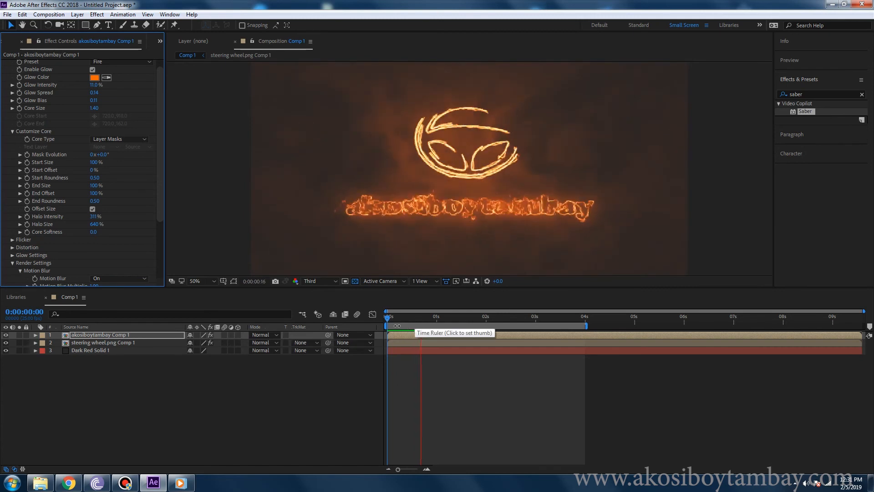
{"action": "key", "text": "space"}
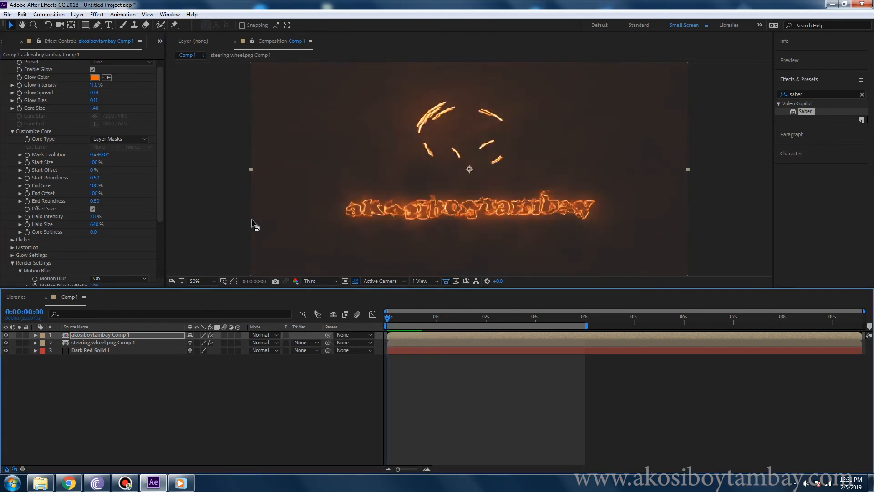
Step: Keyframe the text layer's Saber End Offset at 8% at 0:00:00:00 and 63% at 0:00:00:24
{"action": "left_click", "coordinate": [27, 194]}
{"action": "left_click_drag", "start_coordinate": [83, 196], "coordinate": [53, 200]}
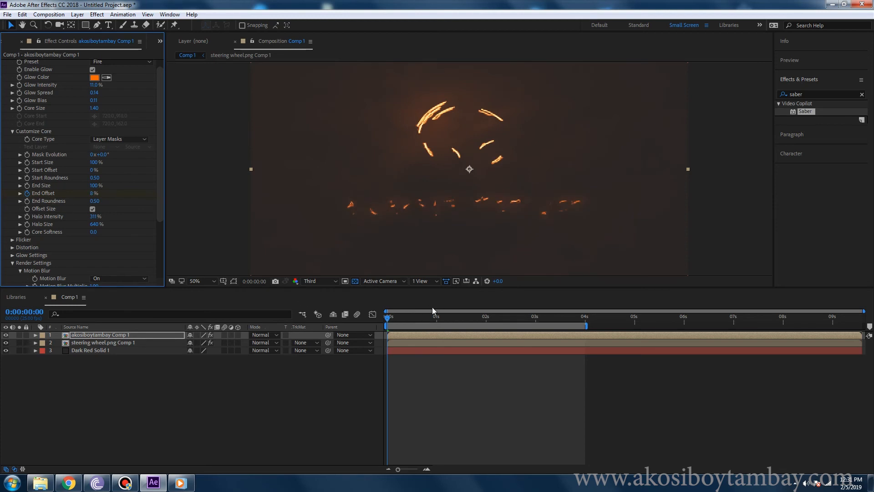
{"action": "left_click_drag", "start_coordinate": [389, 320], "coordinate": [436, 320]}
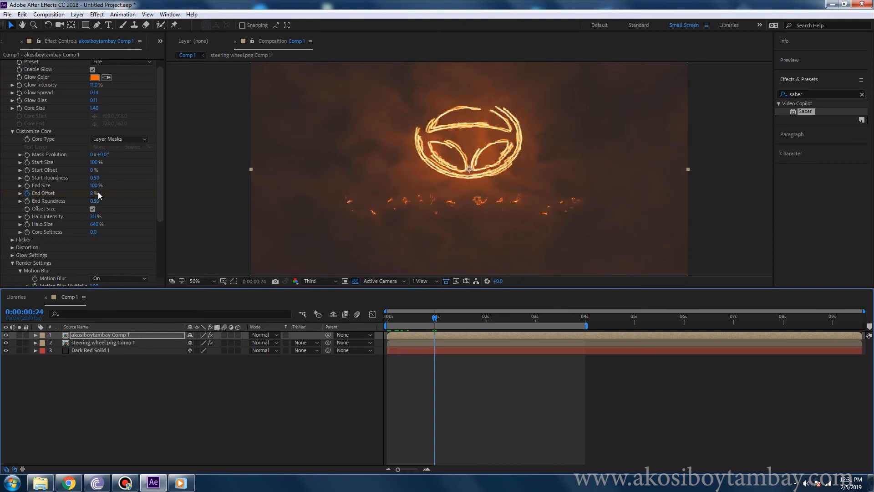
{"action": "left_click_drag", "start_coordinate": [91, 194], "coordinate": [148, 205]}
Step: Raise the text's Saber End Offset at 0:00:00:18 and add a 100% keyframe at 0:00:02:24
{"action": "left_click_drag", "start_coordinate": [436, 320], "coordinate": [486, 319]}
{"action": "left_click", "coordinate": [422, 318]}
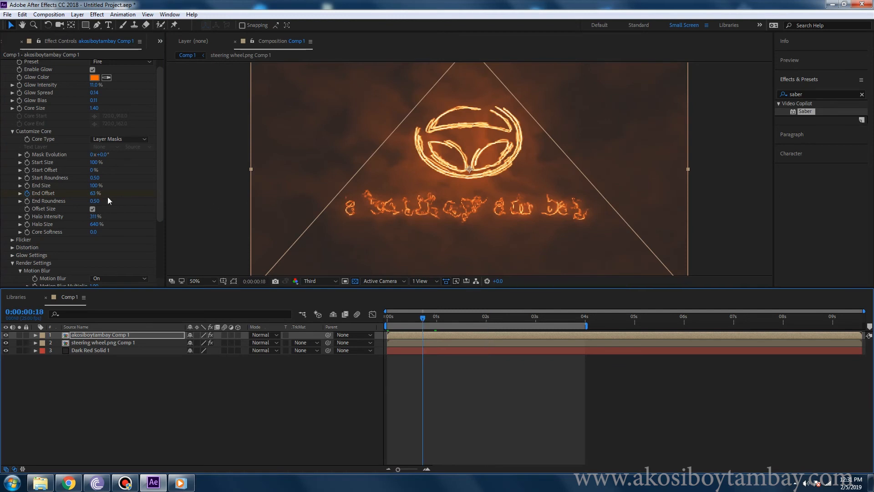
{"action": "mouse_move", "coordinate": [95, 193]}
{"action": "left_mouse_down"}
{"action": "mouse_move", "coordinate": [117, 198]}
{"action": "mouse_move", "coordinate": [107, 198]}
{"action": "left_mouse_up"}
{"action": "left_click_drag", "start_coordinate": [422, 317], "coordinate": [533, 324]}
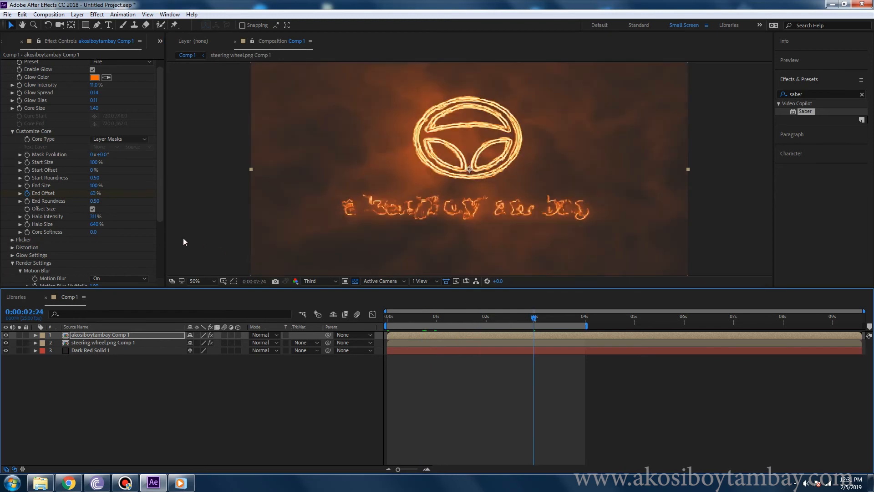
{"action": "left_click_drag", "start_coordinate": [93, 195], "coordinate": [106, 194]}
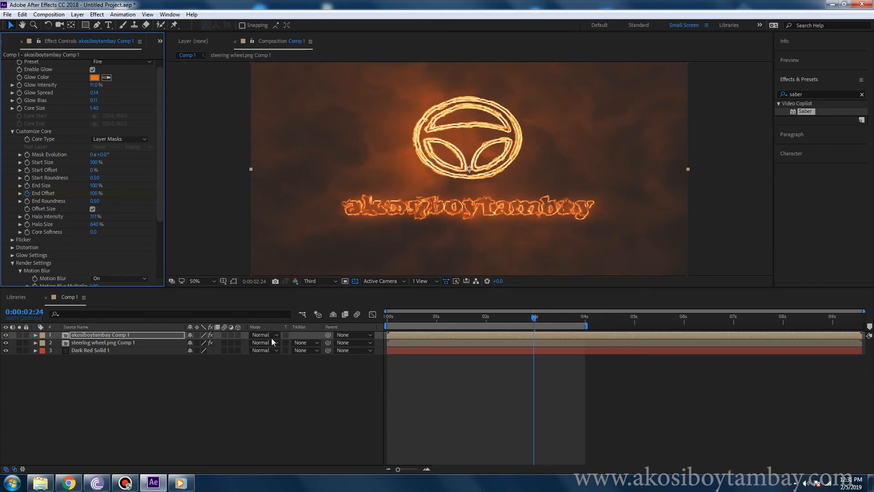
Step: Preview the combined steering wheel and text animation from the start
{"action": "left_click_drag", "start_coordinate": [535, 324], "coordinate": [378, 334]}
{"action": "key", "text": "space"}
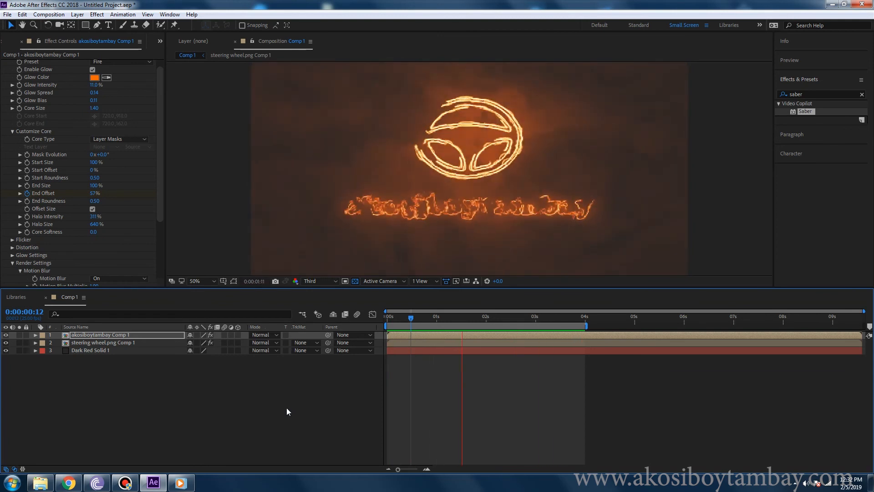
{"action": "key", "text": "space"}
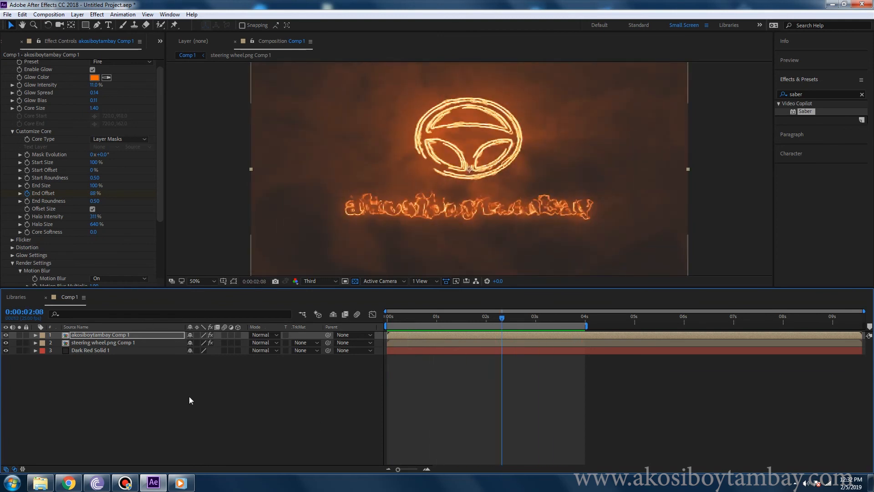
Step: Create a new 1440 × 1080 px solid with the default settings and place it directly below the steering wheel layer
{"action": "right_click", "coordinate": [104, 385]}
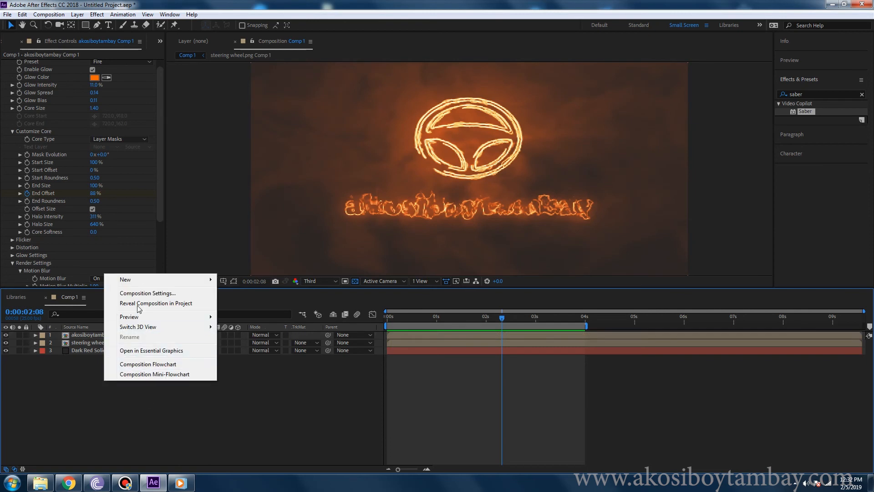
{"action": "mouse_move", "coordinate": [147, 285]}
{"action": "left_click", "coordinate": [259, 304]}
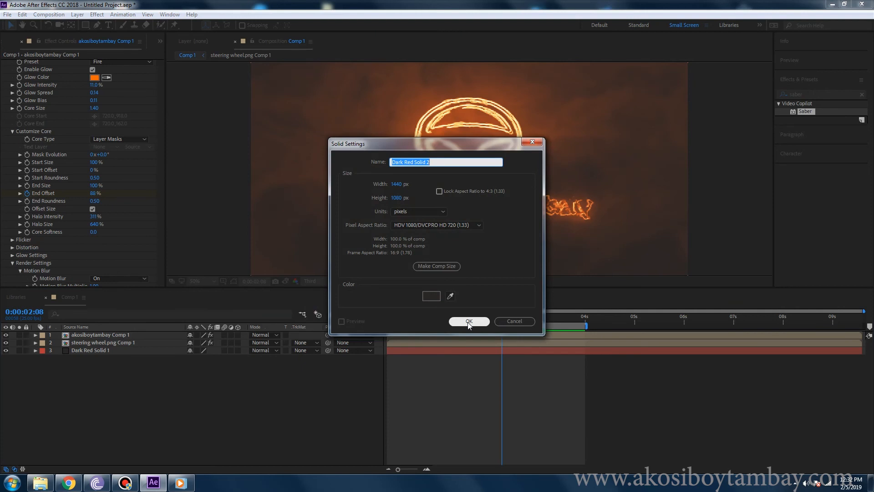
{"action": "left_click", "coordinate": [469, 321]}
{"action": "left_click_drag", "start_coordinate": [106, 349], "coordinate": [109, 358]}
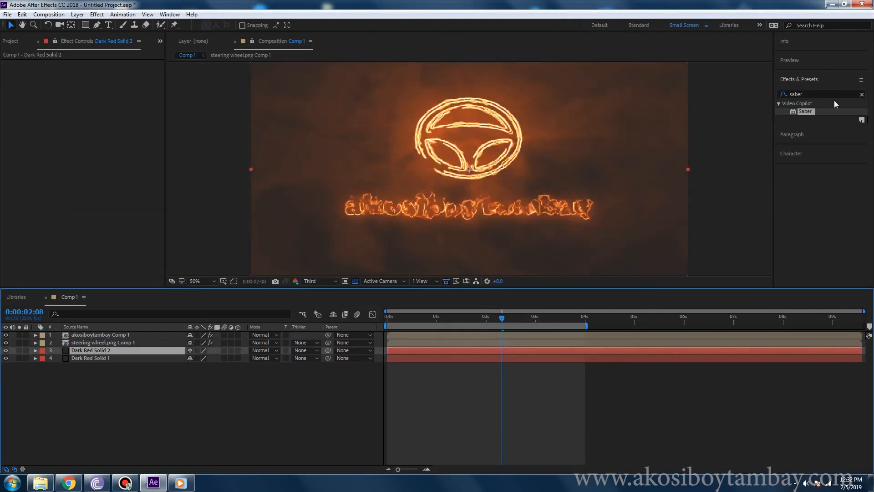
Step: Search the effects for "particle", apply CC Particle Systems II to the new solid and preview it briefly
{"action": "left_click", "coordinate": [863, 95]}
{"action": "left_click", "coordinate": [840, 93]}
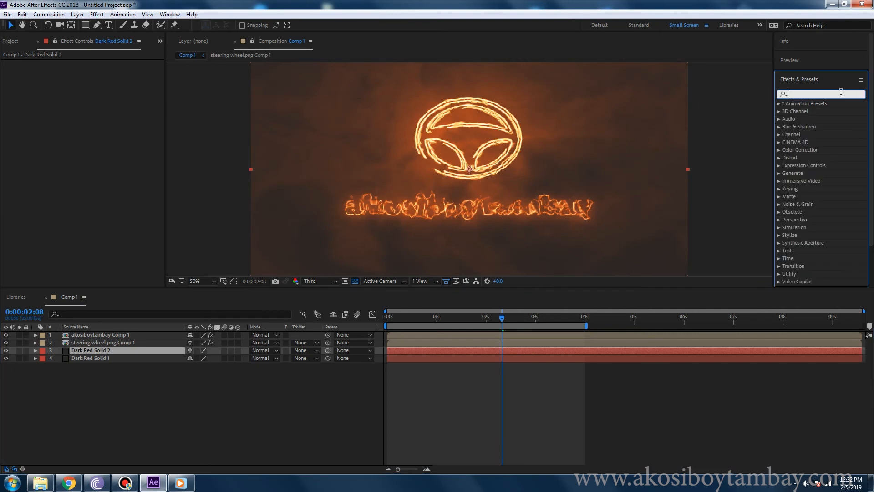
{"action": "type", "text": "part"}
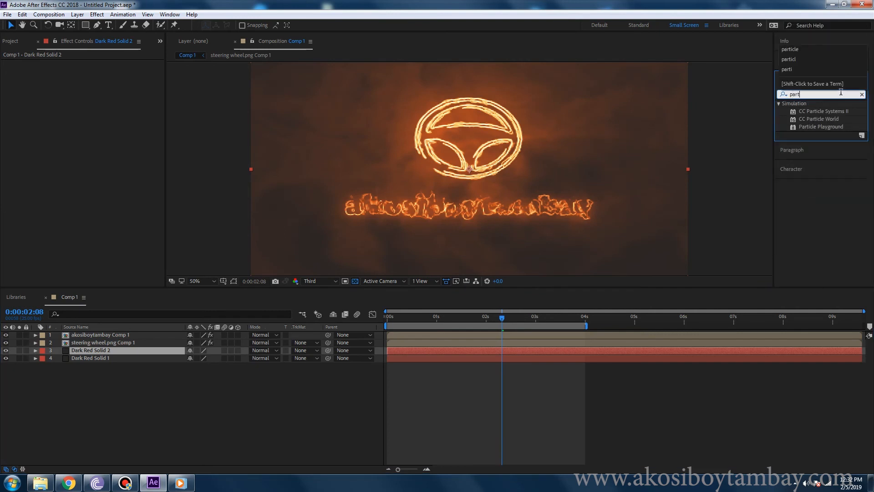
{"action": "type", "text": "ile"}
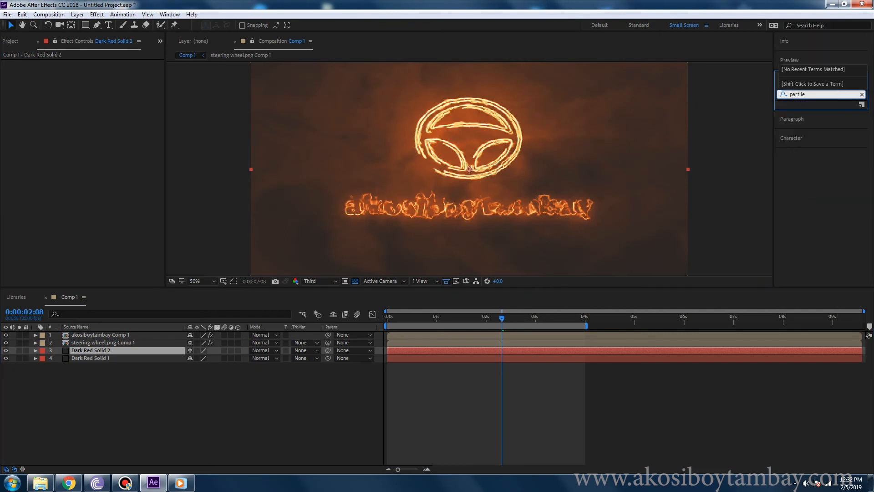
{"action": "key", "text": "BackSpace"}
{"action": "key", "text": "BackSpace"}
{"action": "type", "text": "cle"}
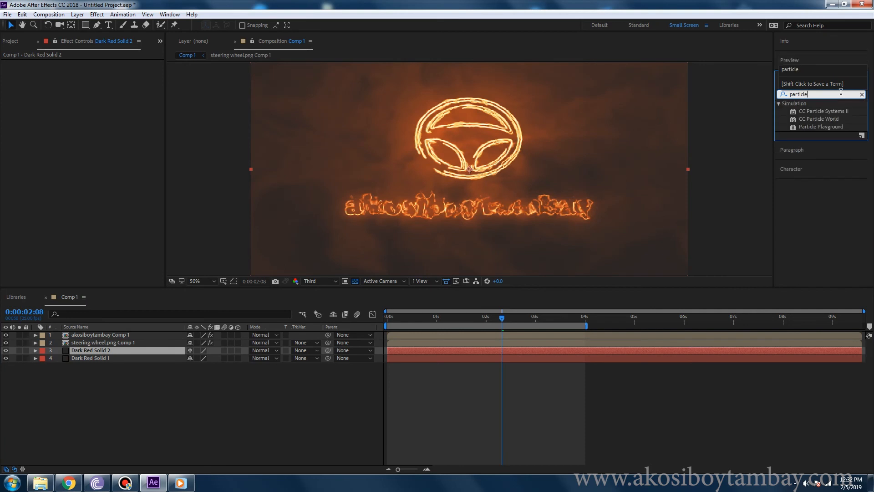
{"action": "left_click", "coordinate": [834, 110]}
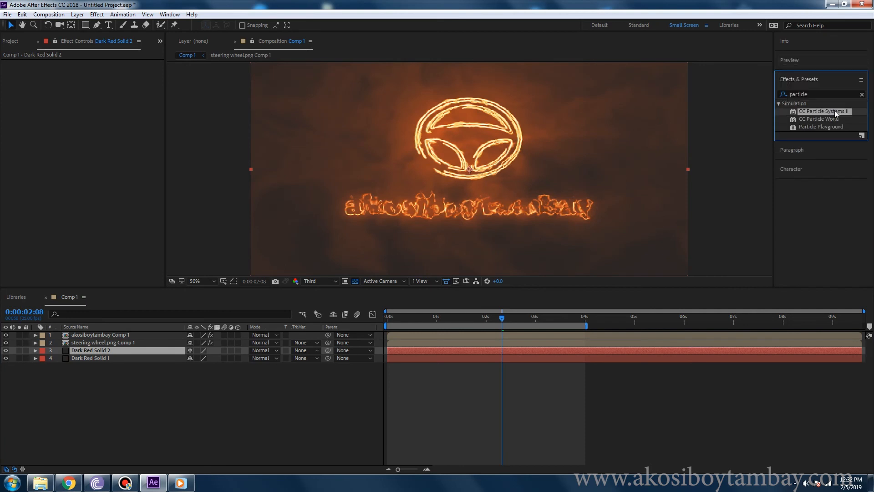
{"action": "double_click", "coordinate": [834, 110]}
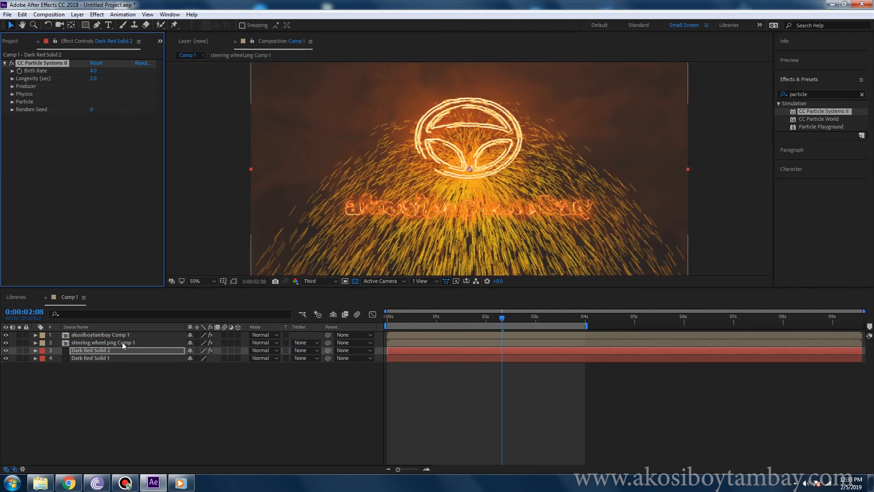
{"action": "key", "text": "space"}
{"action": "key", "text": "space"}
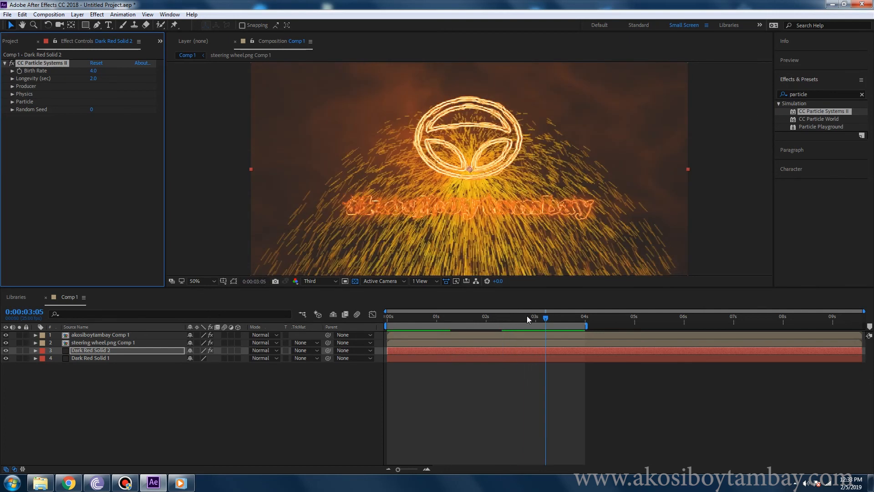
Step: Set the particle effect's Birth Rate to 2 and its Producer Radius X to 71 and Radius Y to 63
{"action": "left_click", "coordinate": [86, 352]}
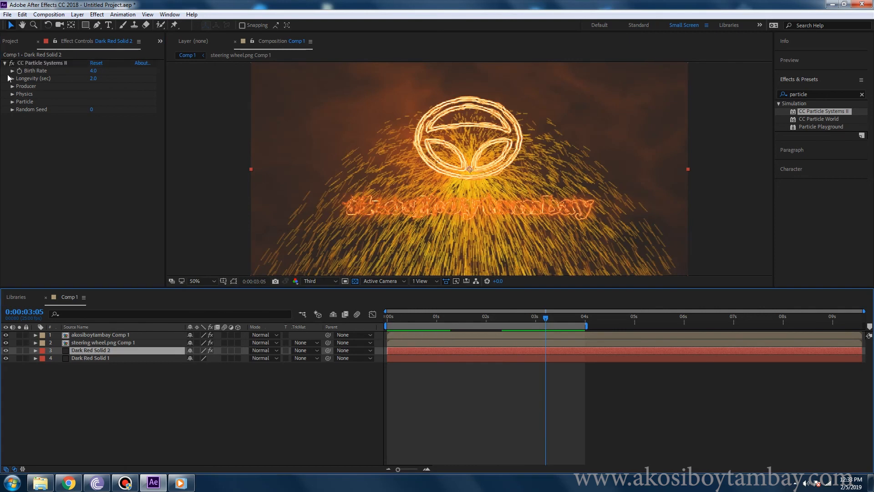
{"action": "left_click", "coordinate": [93, 71]}
{"action": "type", "text": "2"}
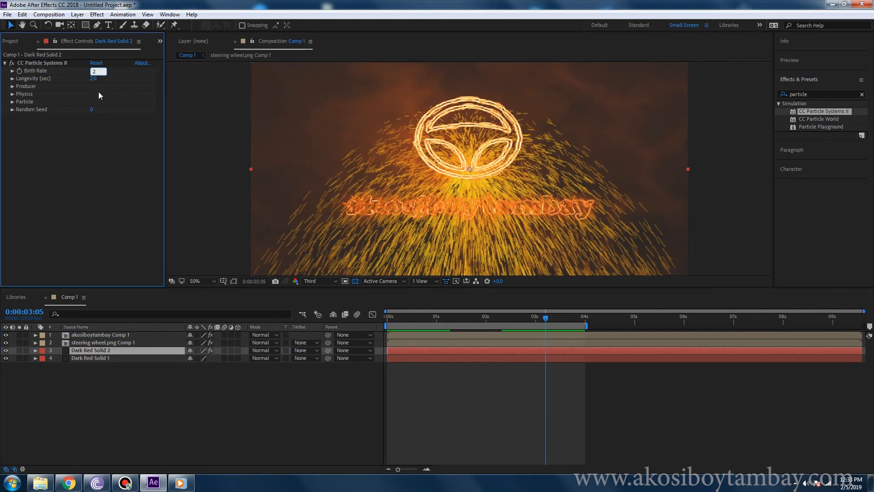
{"action": "left_click", "coordinate": [31, 65]}
{"action": "left_click", "coordinate": [12, 78]}
{"action": "left_click", "coordinate": [13, 79]}
{"action": "left_click", "coordinate": [12, 86]}
{"action": "left_click", "coordinate": [93, 102]}
{"action": "type", "text": "71"}
{"action": "key", "text": "Return"}
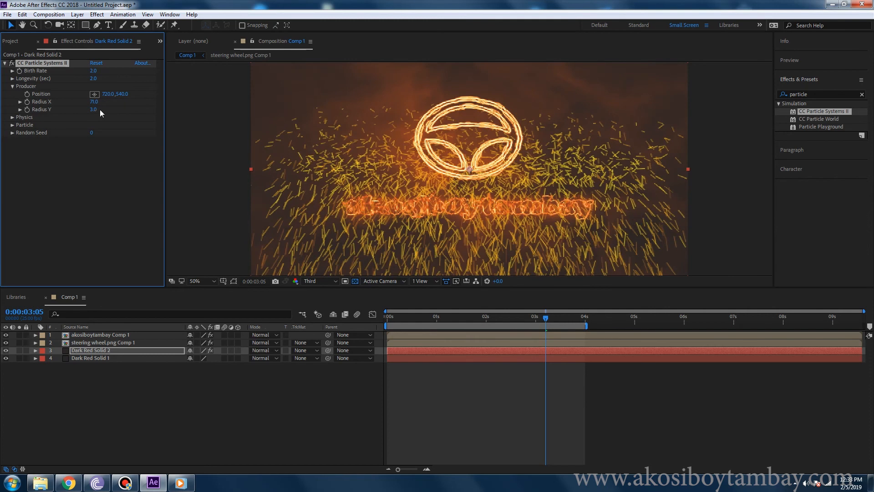
{"action": "left_click_drag", "start_coordinate": [93, 108], "coordinate": [122, 107]}
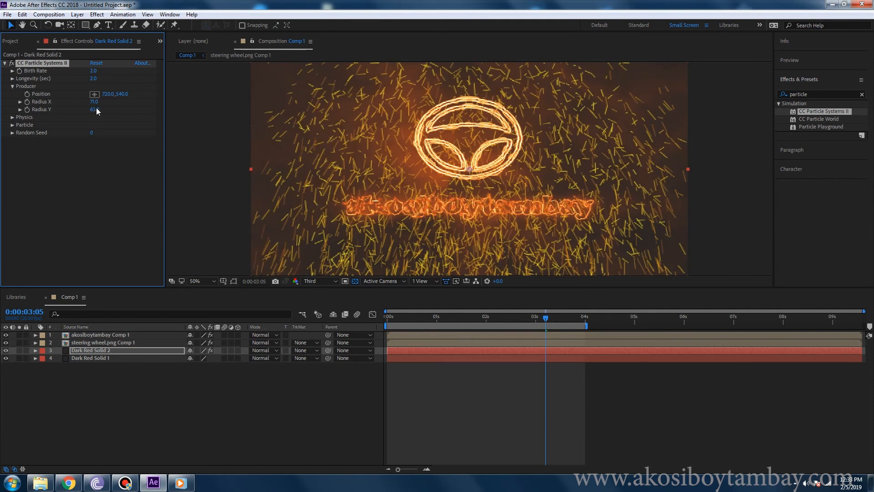
Step: Set the particles' Physics Gravity to 0 and preview the motion briefly
{"action": "left_click", "coordinate": [13, 117]}
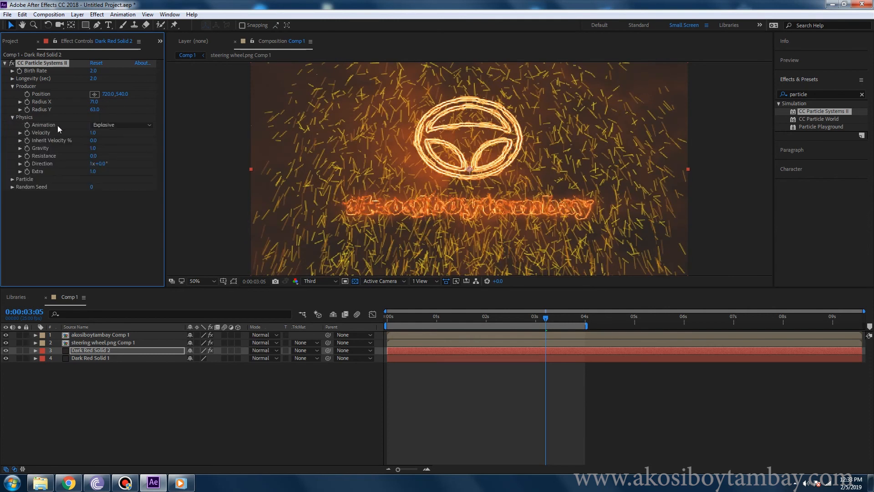
{"action": "left_click", "coordinate": [121, 124]}
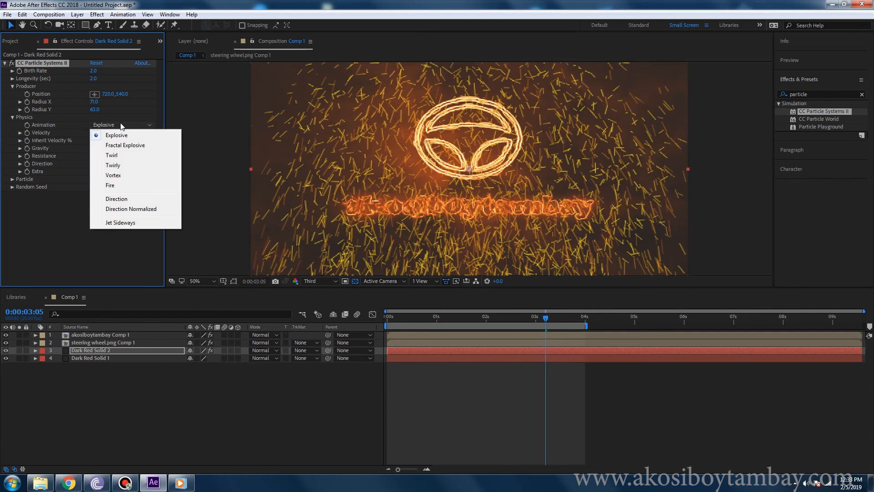
{"action": "left_click", "coordinate": [64, 197]}
{"action": "left_click", "coordinate": [92, 147]}
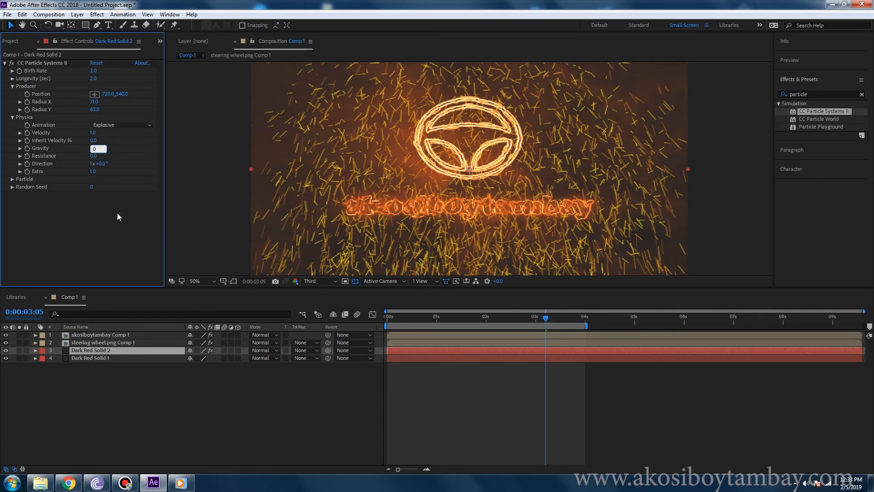
{"action": "key", "text": "Return"}
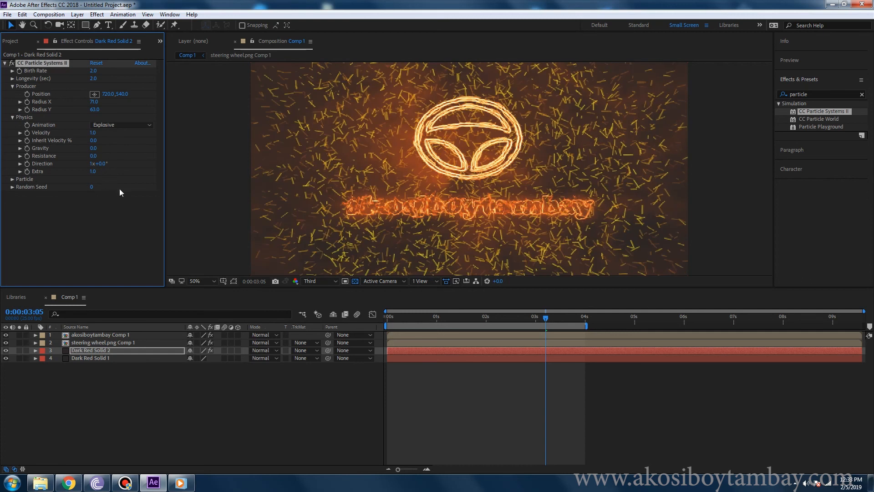
{"action": "key", "text": "space"}
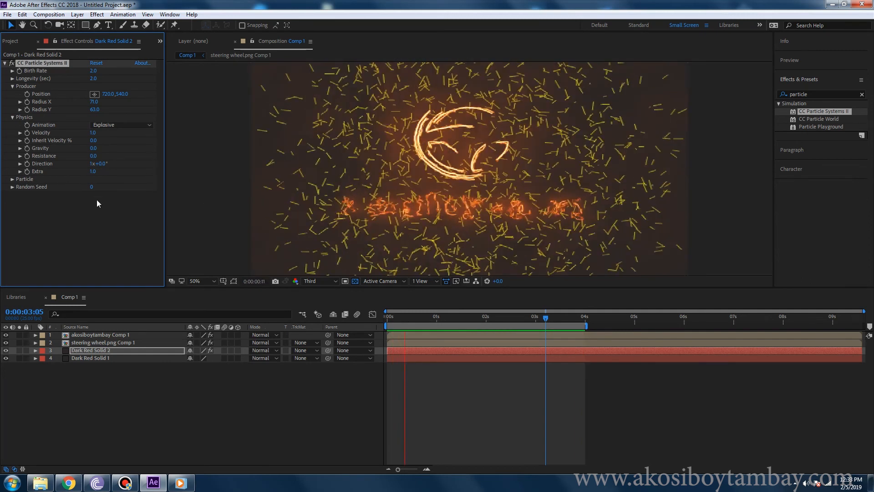
{"action": "key", "text": "space"}
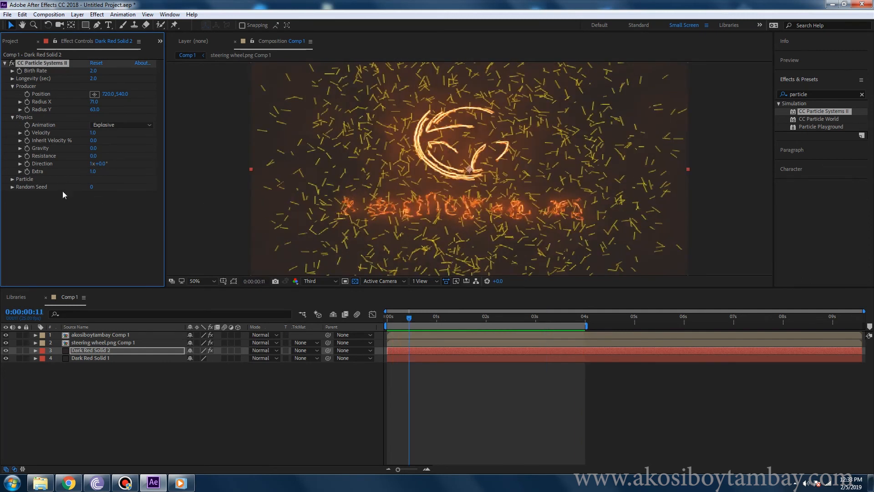
Step: Try the Star particle type on the particle solid and preview it
{"action": "left_click", "coordinate": [13, 179]}
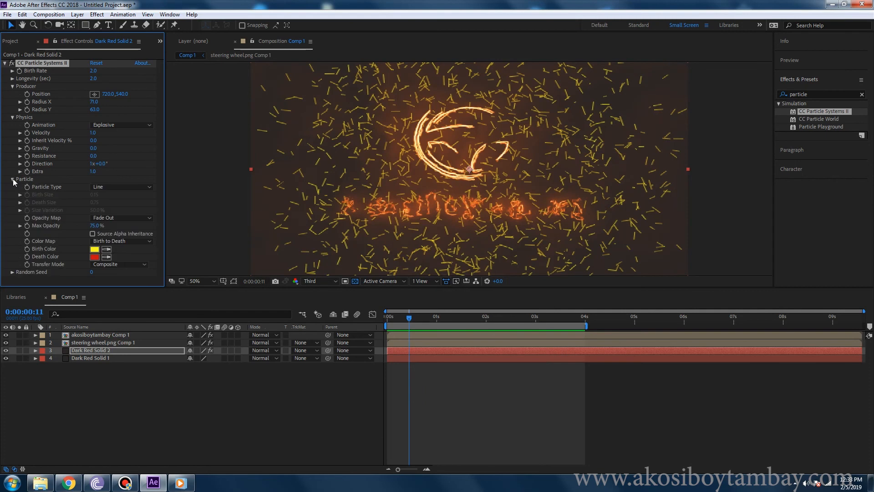
{"action": "left_click", "coordinate": [117, 187]}
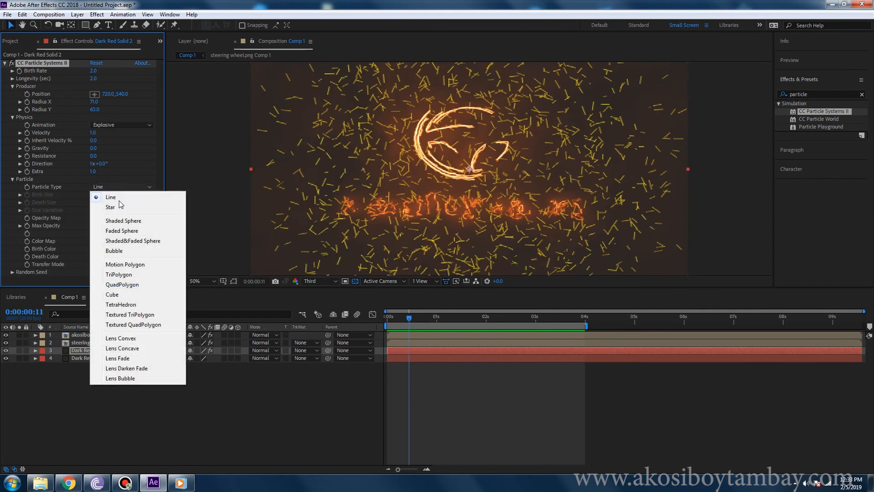
{"action": "left_click", "coordinate": [114, 207]}
{"action": "key", "text": "space"}
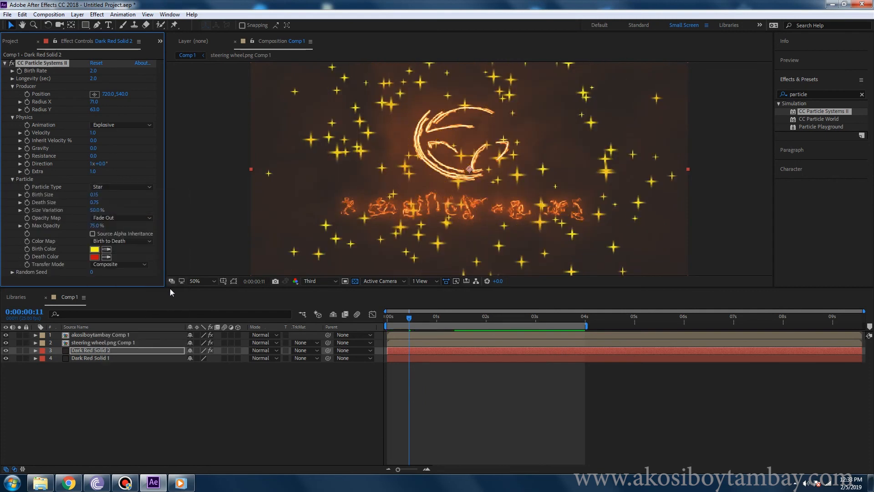
{"action": "key", "text": "space"}
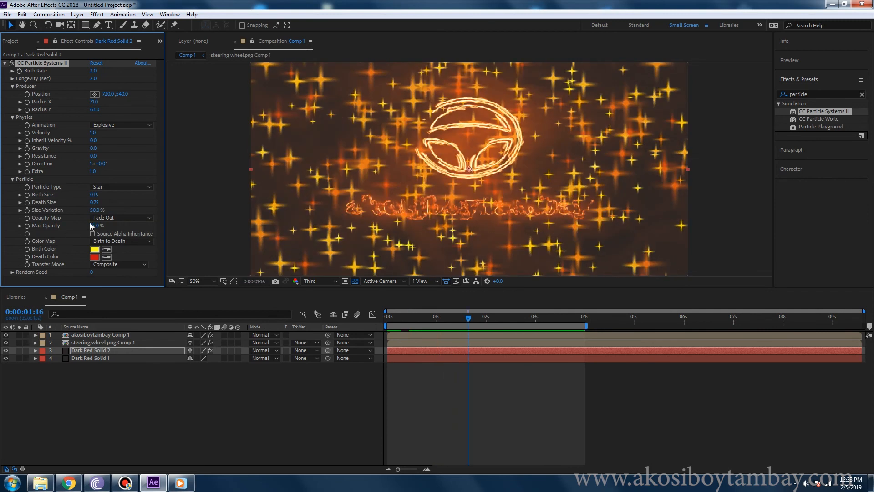
Step: Change the Particle Type to Faded Sphere and preview the animation
{"action": "left_click", "coordinate": [114, 188]}
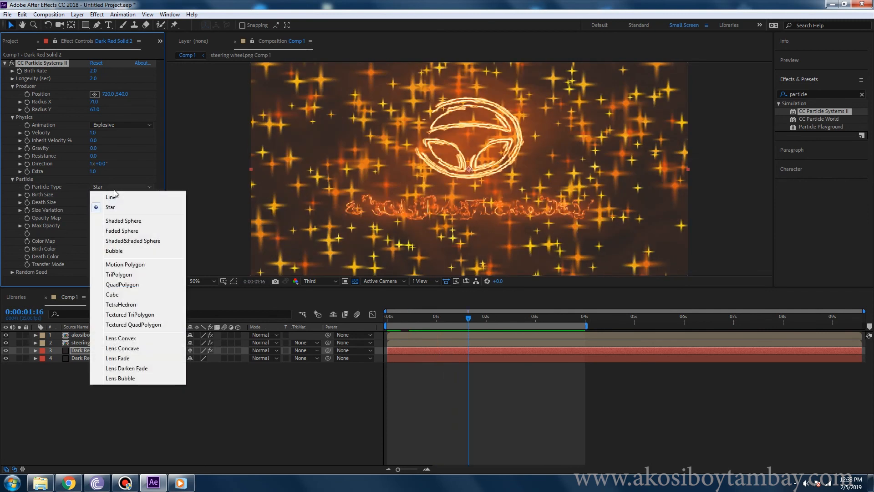
{"action": "left_click", "coordinate": [130, 236]}
{"action": "key", "text": "space"}
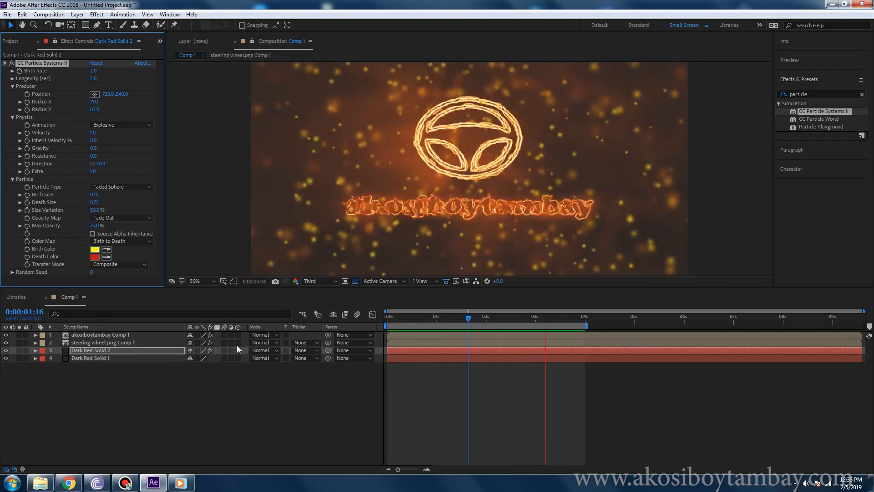
{"action": "key", "text": "space"}
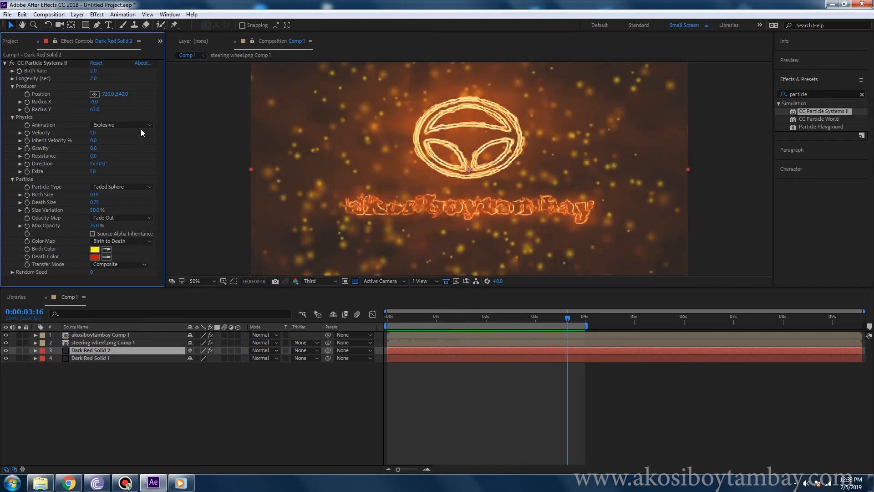
Step: Set the particles' Physics Animation to Twirl and preview it
{"action": "left_click", "coordinate": [135, 125]}
{"action": "left_click", "coordinate": [135, 155]}
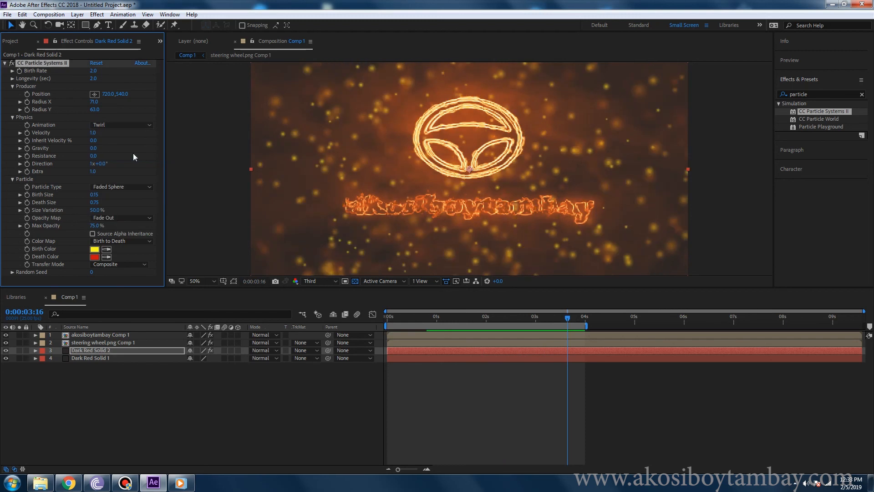
{"action": "key", "text": "space"}
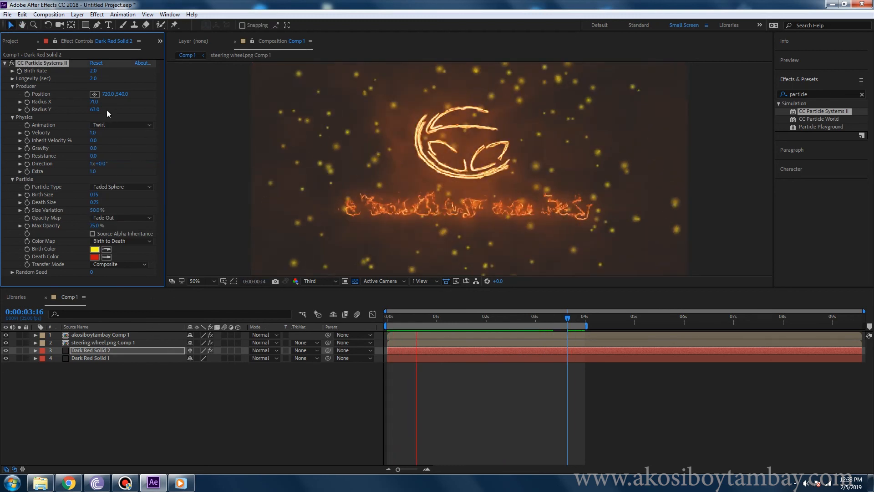
Step: Widen the particle Producer to Radius X 312 and Radius Y 108, and preview the spread
{"action": "left_click_drag", "start_coordinate": [93, 101], "coordinate": [205, 101]}
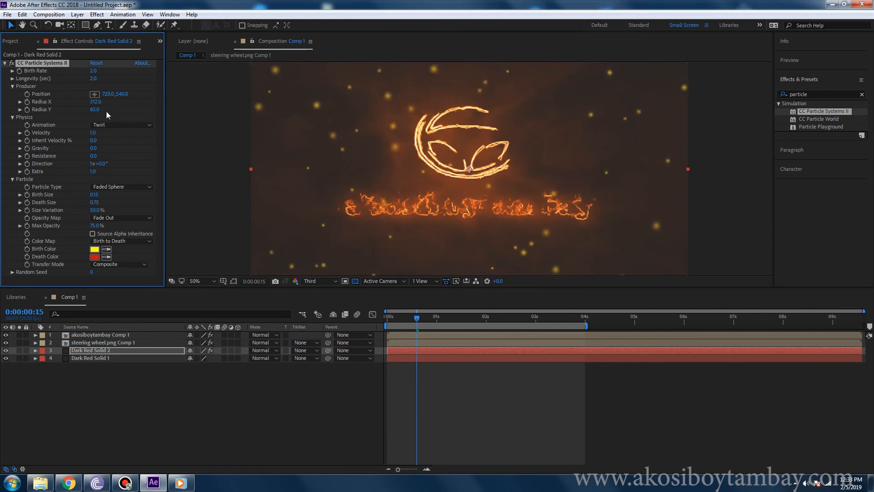
{"action": "left_click_drag", "start_coordinate": [95, 112], "coordinate": [114, 110]}
{"action": "key", "text": "space"}
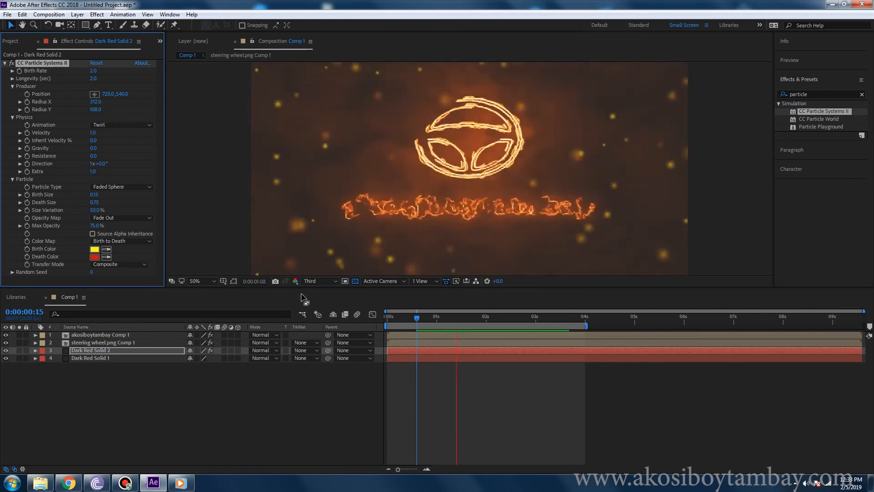
{"action": "key", "text": "space"}
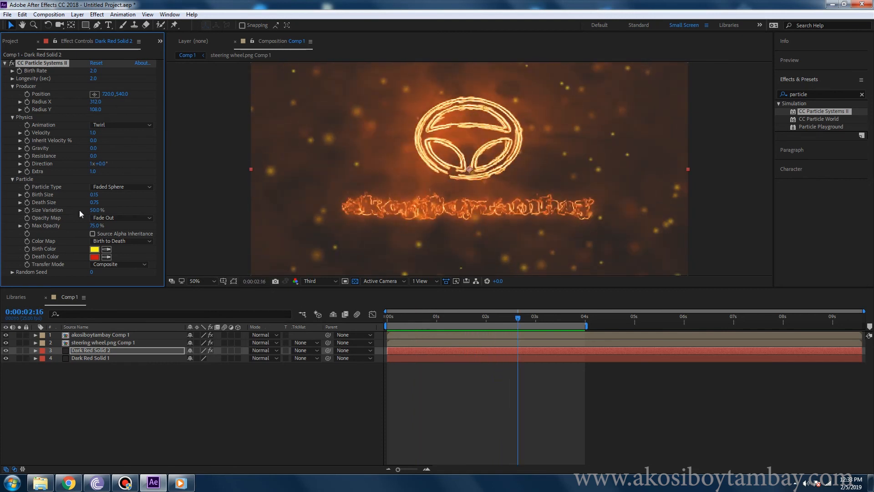
Step: Reduce the particles' Death Size to 0.31
{"action": "left_click", "coordinate": [97, 202]}
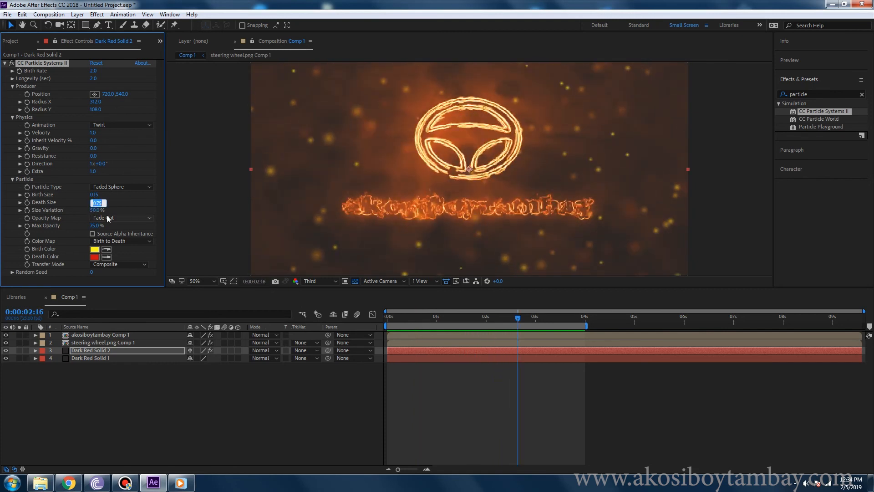
{"action": "left_click", "coordinate": [131, 204]}
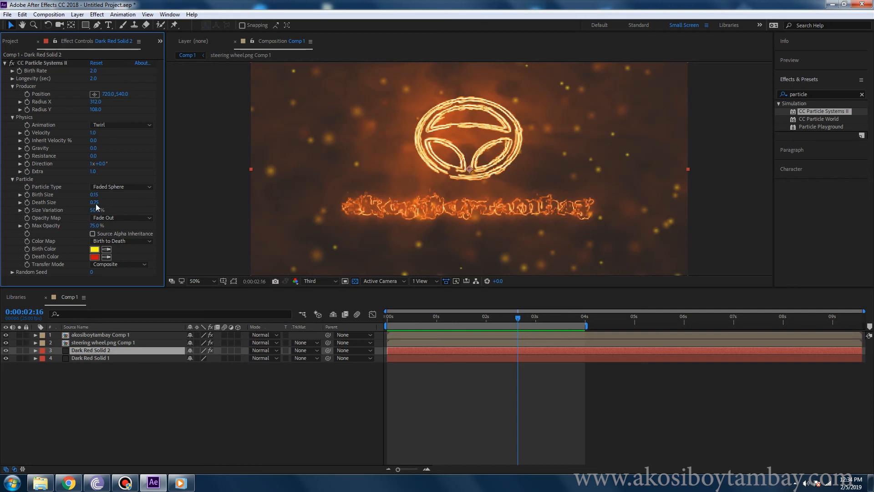
{"action": "left_click_drag", "start_coordinate": [94, 202], "coordinate": [83, 204]}
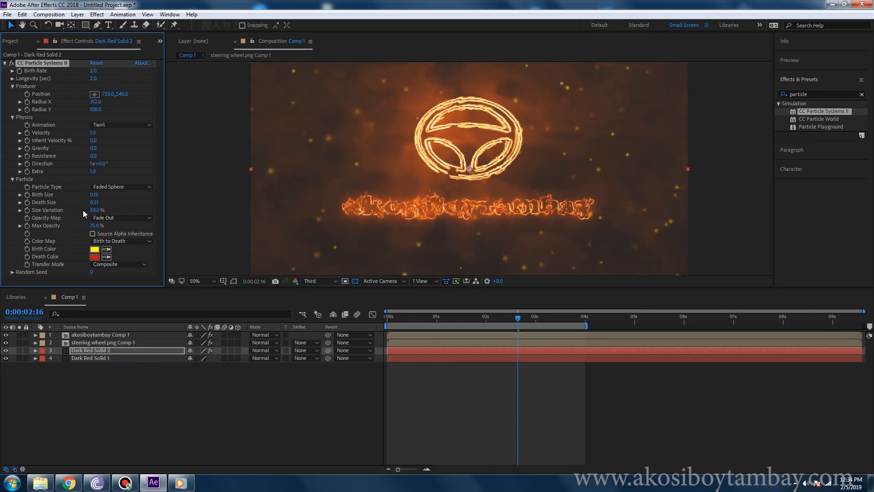
Step: Preview the animation and extend the end of Comp 1's work area to about 5 seconds
{"action": "key", "text": "space"}
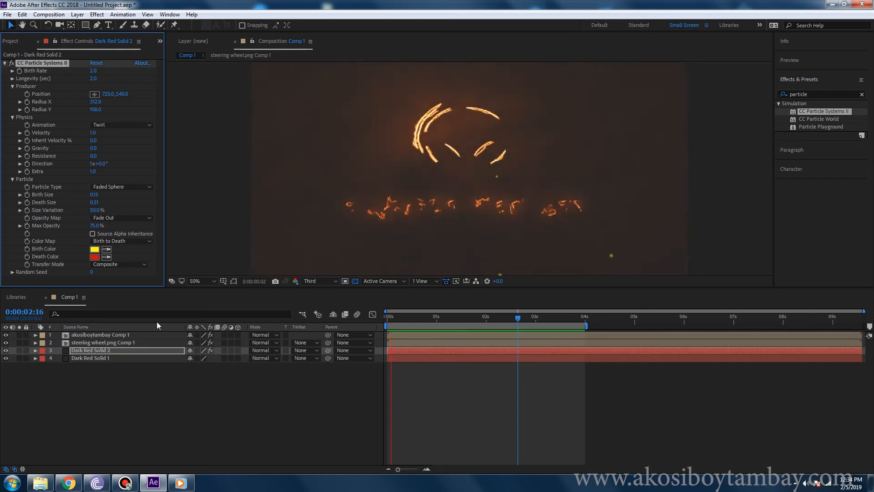
{"action": "key", "text": "space"}
{"action": "left_click_drag", "start_coordinate": [583, 328], "coordinate": [637, 324]}
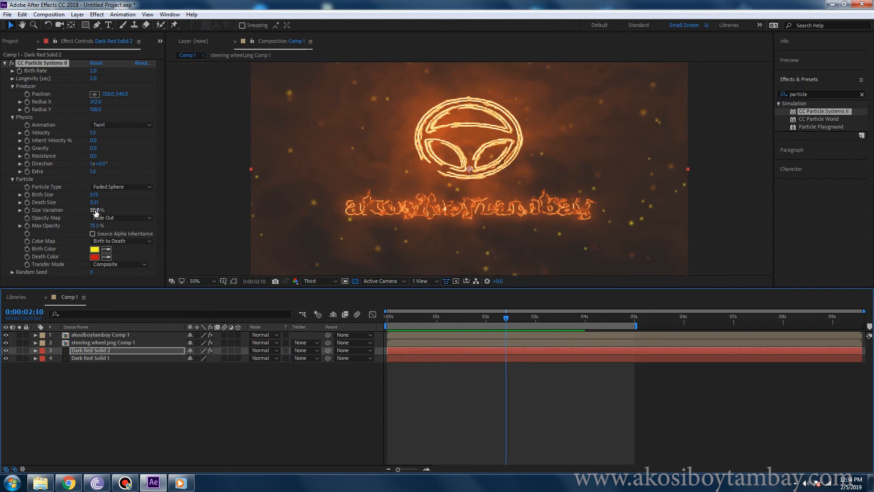
Step: Reduce the particles' Size Variation to 12% and preview the animation
{"action": "mouse_move", "coordinate": [94, 210]}
{"action": "left_mouse_down"}
{"action": "mouse_move", "coordinate": [115, 210]}
{"action": "mouse_move", "coordinate": [78, 211]}
{"action": "left_mouse_up"}
{"action": "key", "text": "space"}
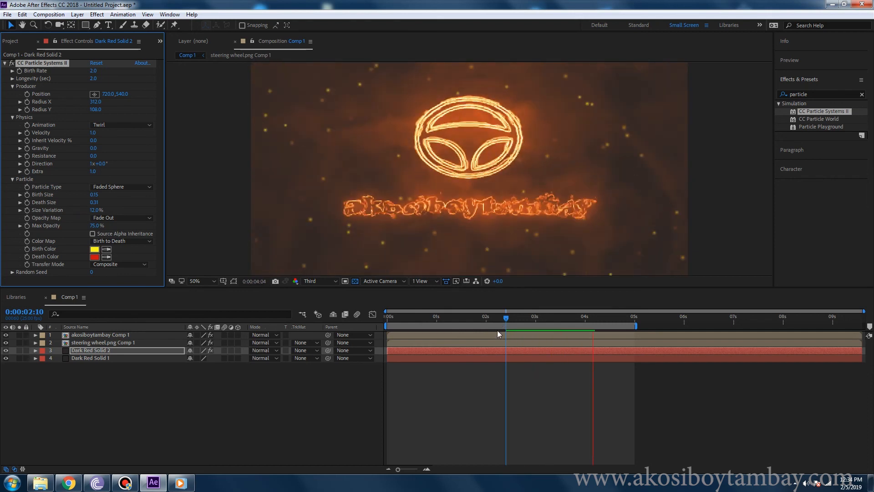
{"action": "key", "text": "space"}
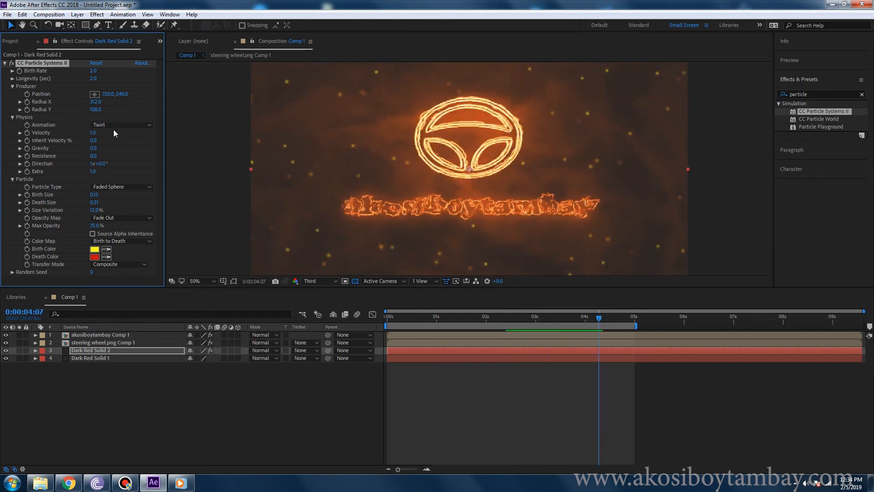
Step: Switch the particles' Physics Animation to Fire and preview the motion
{"action": "left_click", "coordinate": [116, 126]}
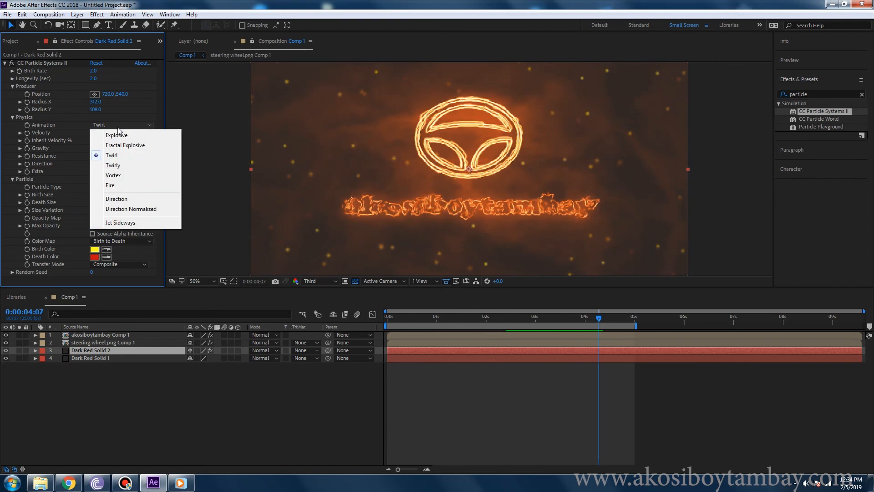
{"action": "left_click", "coordinate": [124, 187]}
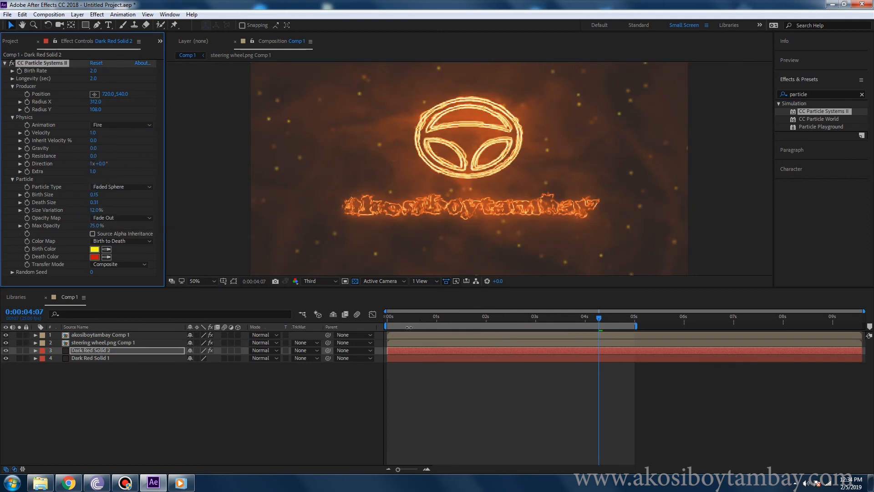
{"action": "key", "text": "space"}
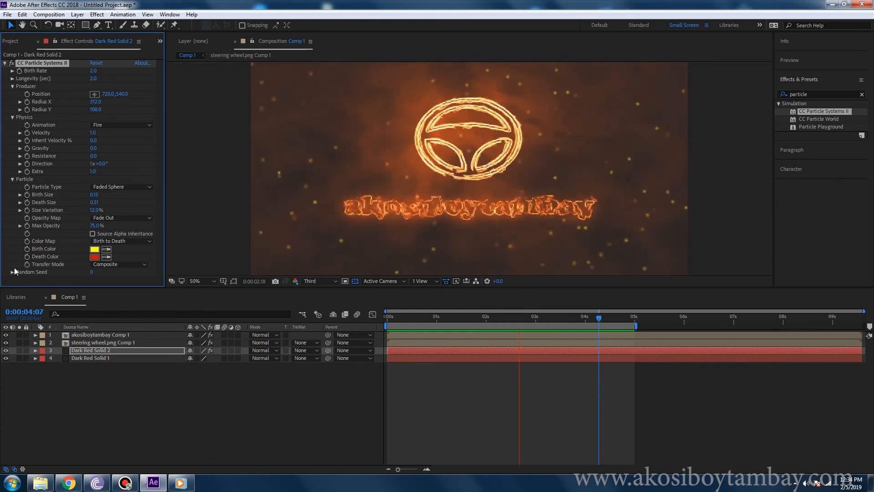
{"action": "key", "text": "space"}
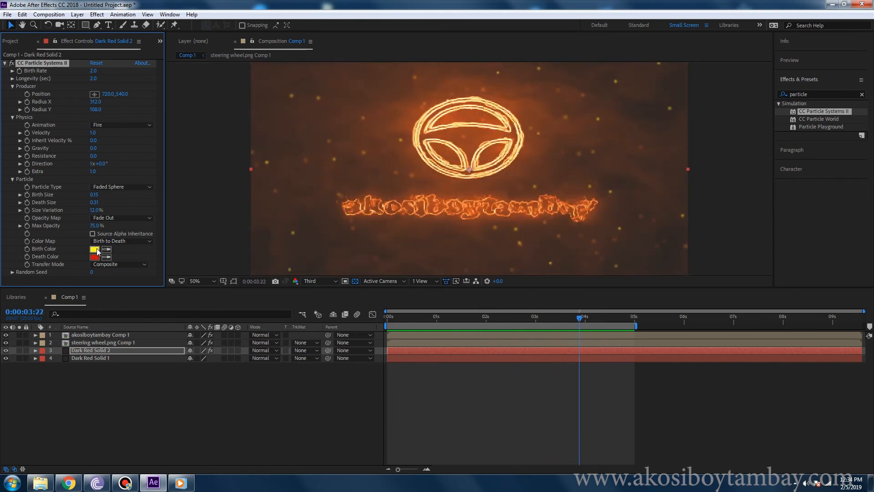
Step: Change the particles' Birth Color to orange FA9620
{"action": "left_click", "coordinate": [96, 250]}
{"action": "left_click_drag", "start_coordinate": [282, 354], "coordinate": [279, 366]}
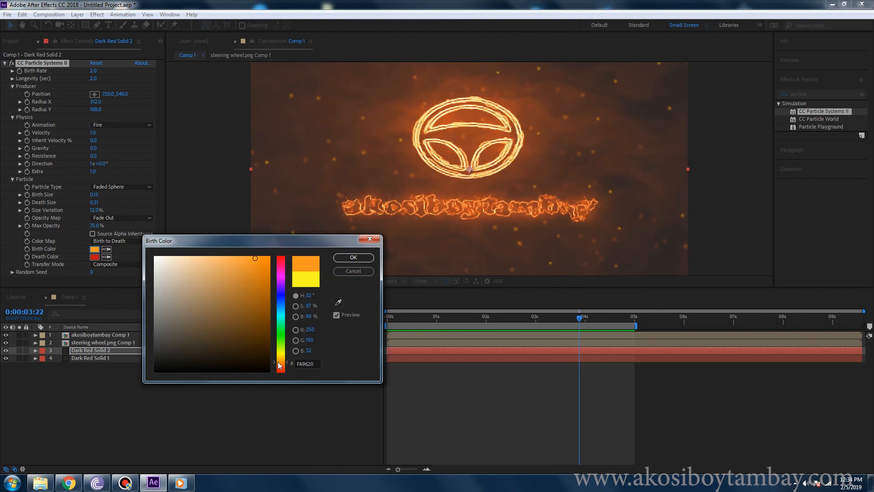
{"action": "left_click", "coordinate": [353, 257]}
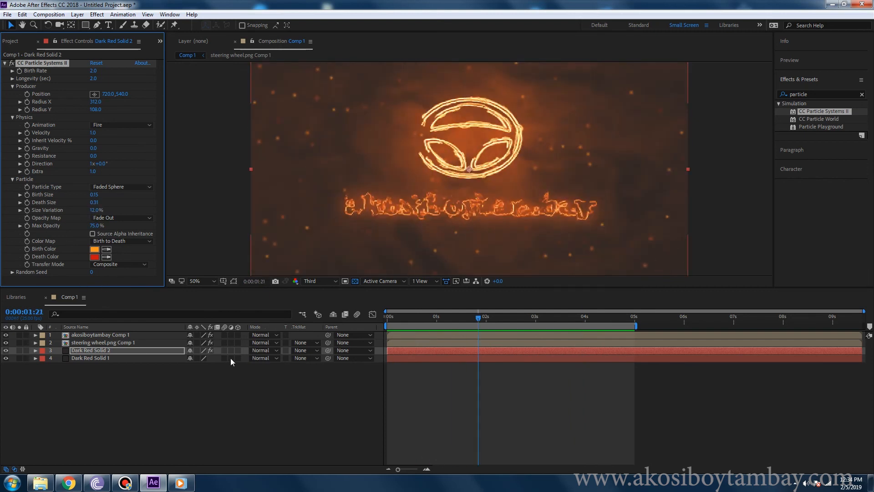
Step: Save the project as "apoy na logo" in the cache adobe folder
{"action": "key", "text": "ctrl+s"}
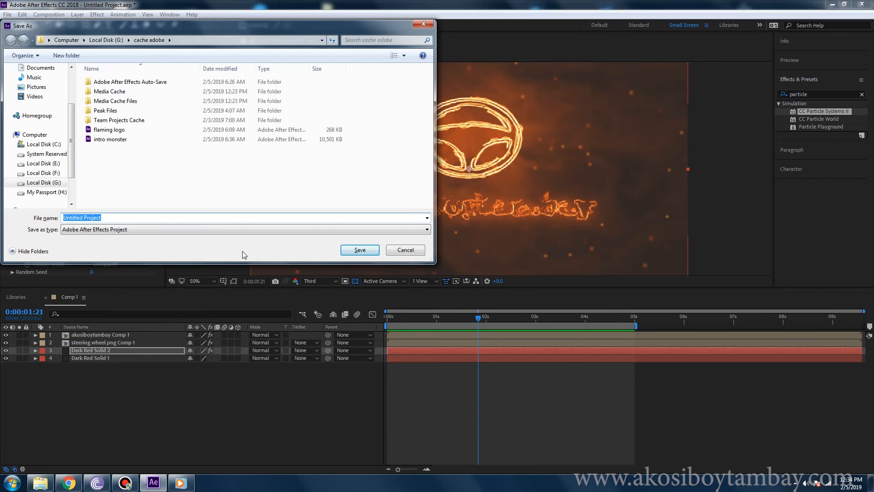
{"action": "type", "text": "oy na logo"}
{"action": "left_click", "coordinate": [360, 250]}
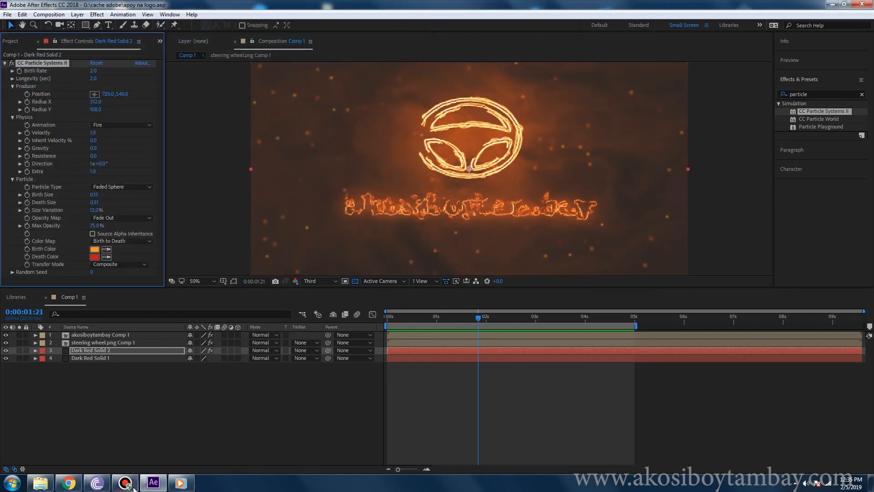